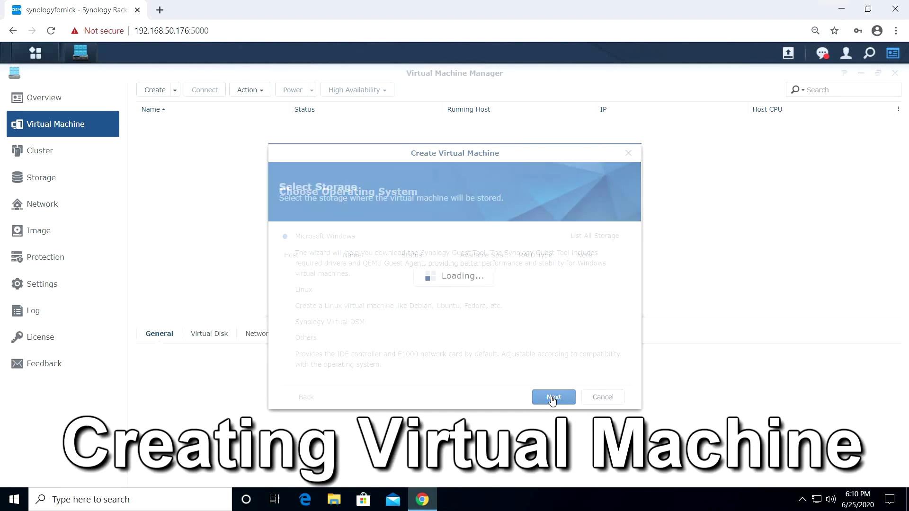
Step: Define a Windows VM named Win10 with 2 CPUs and a 200 GB virtual disk
left_click(553, 397)
type("Win10")
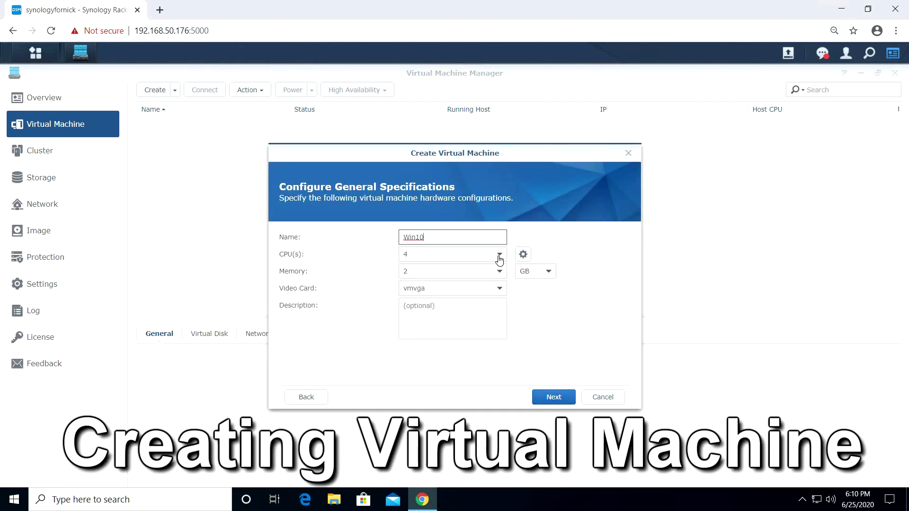
left_click(499, 254)
left_click(454, 286)
left_click(553, 396)
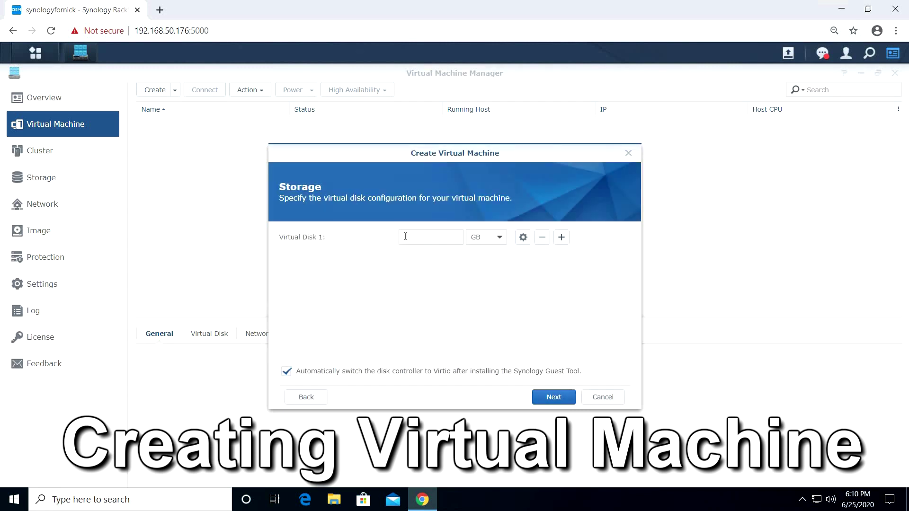
left_click(410, 240)
type("200")
left_click(553, 396)
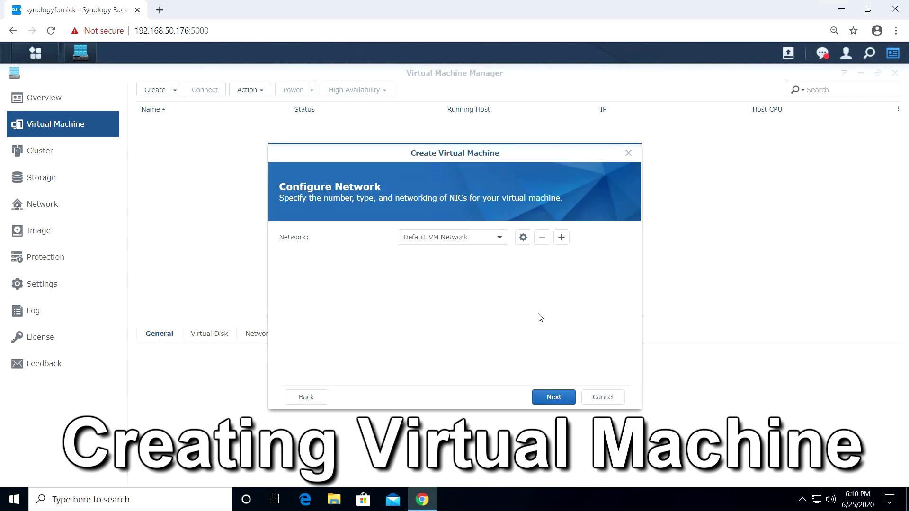
Step: Set Windows10.iso as the boot image and finish creating the machine
left_click(554, 397)
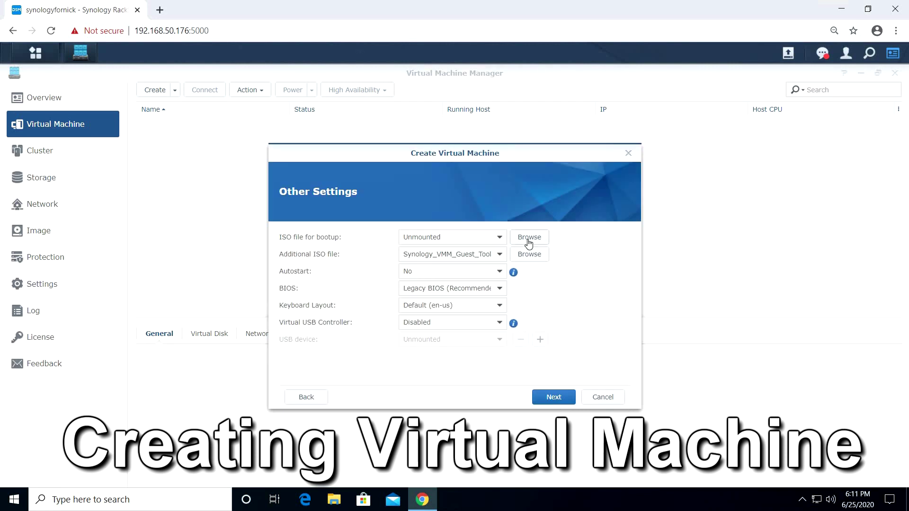
left_click(528, 239)
left_click(298, 234)
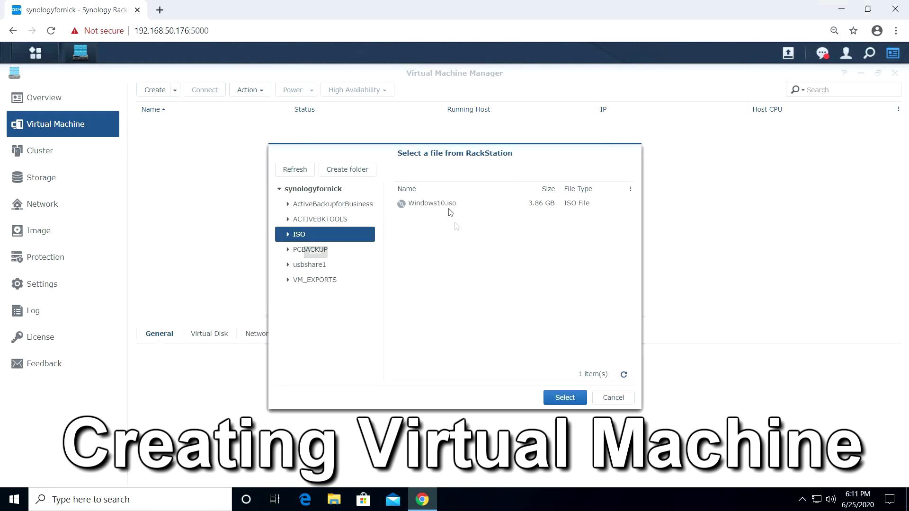
left_click(450, 205)
left_click(565, 398)
left_click(552, 397)
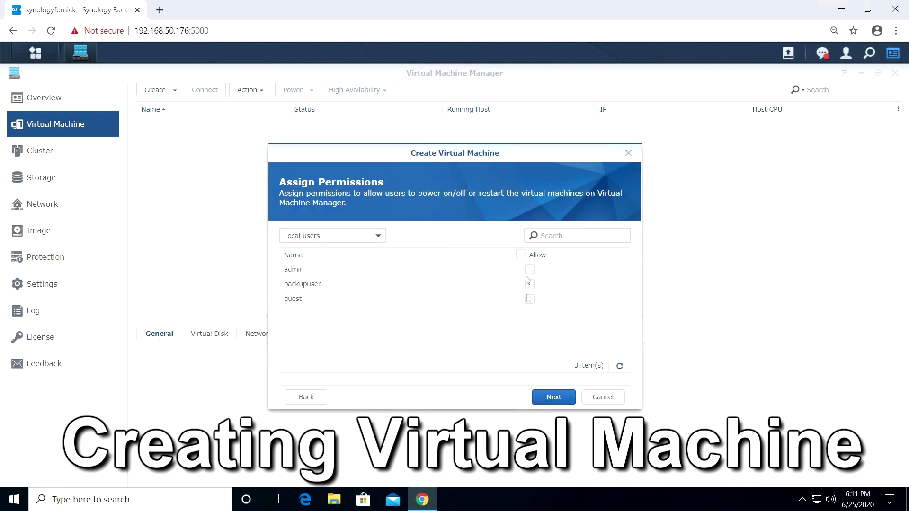
left_click(553, 397)
left_click(553, 398)
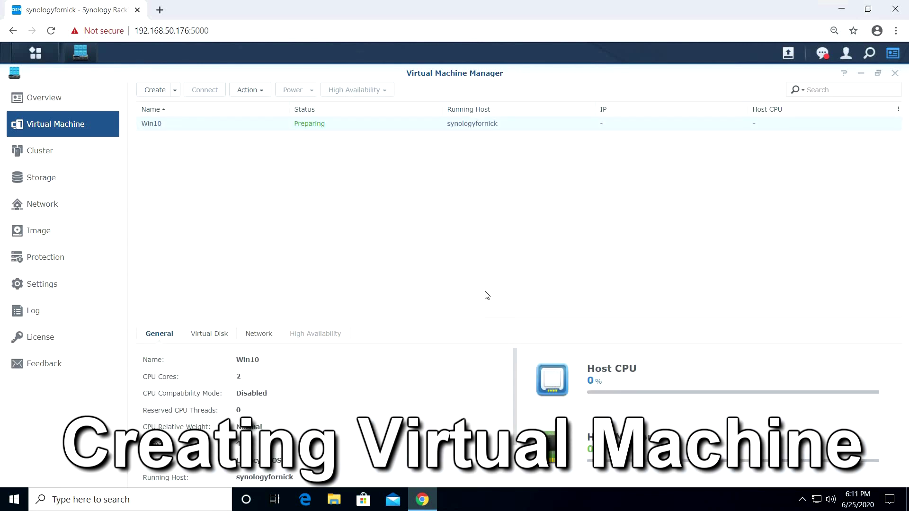
Step: Install Windows 10 Pro without a product key, as a custom install on the 200 GB drive
left_click(204, 90)
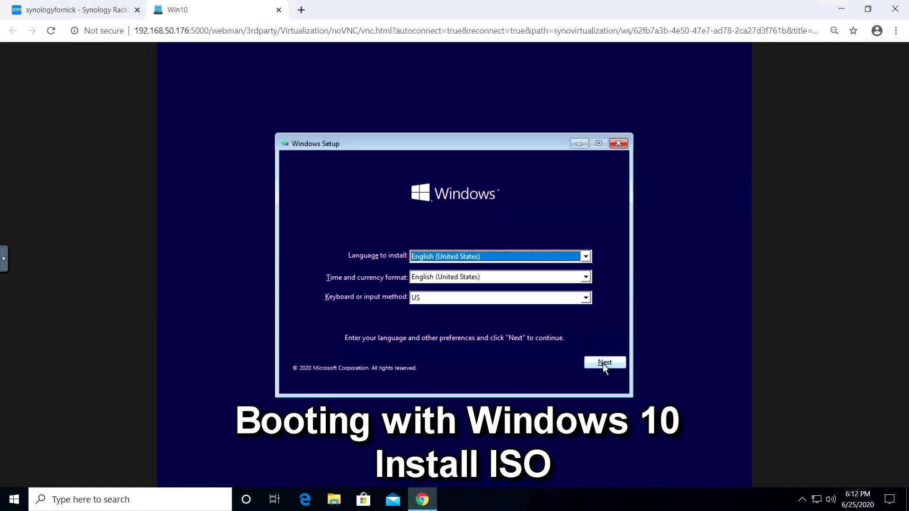
left_click(604, 364)
left_click(447, 269)
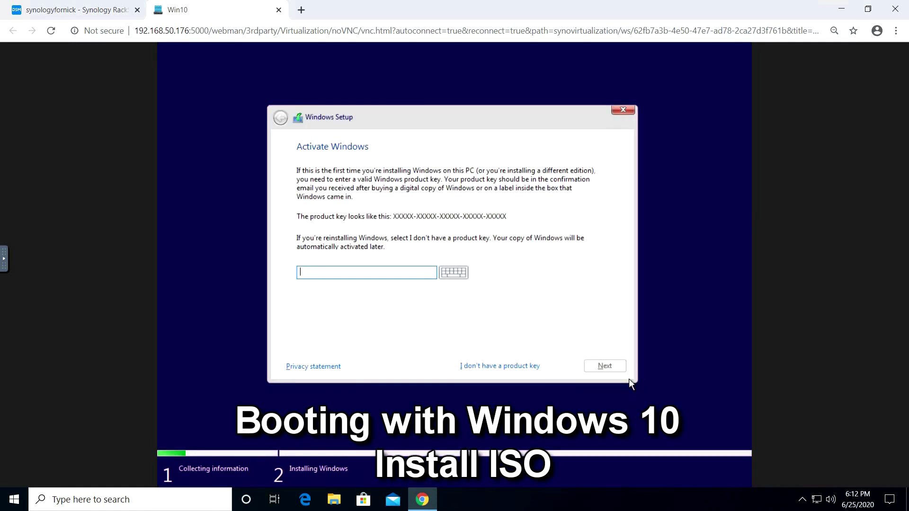
left_click(533, 366)
left_click(343, 243)
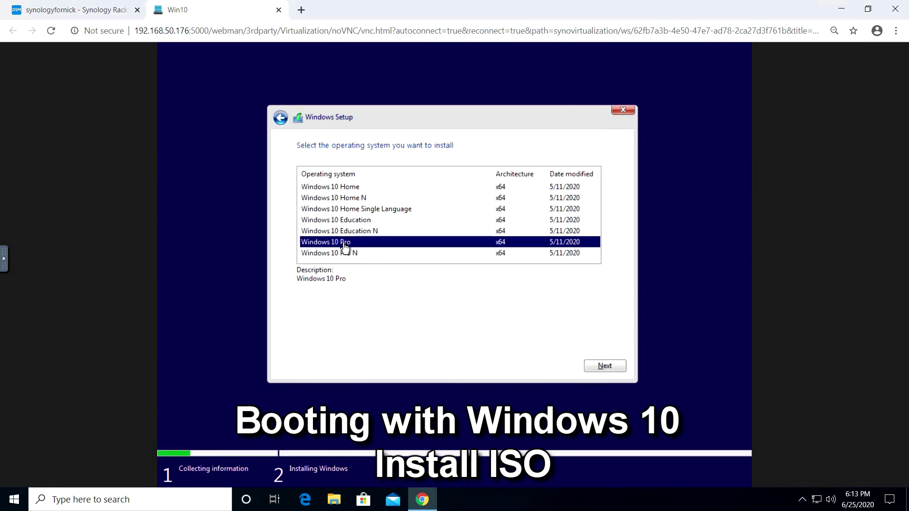
left_click(605, 366)
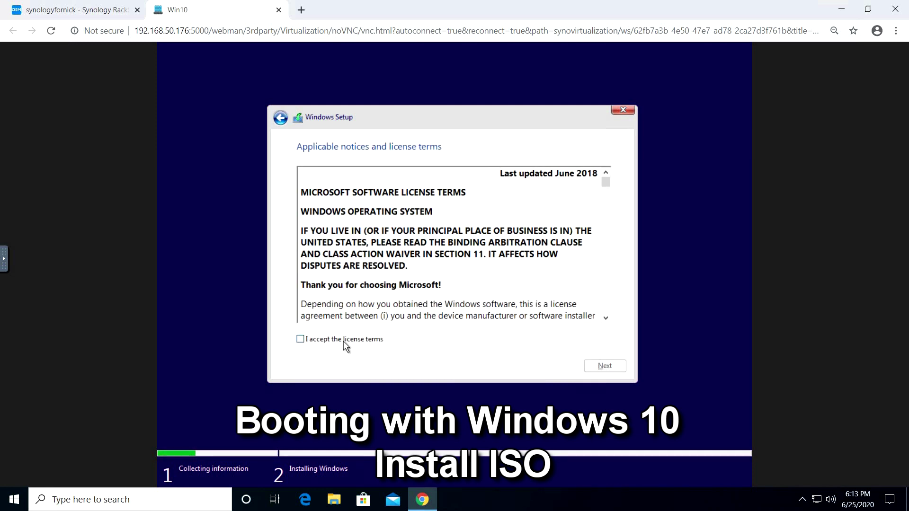
left_click(341, 340)
left_click(605, 366)
left_click(379, 235)
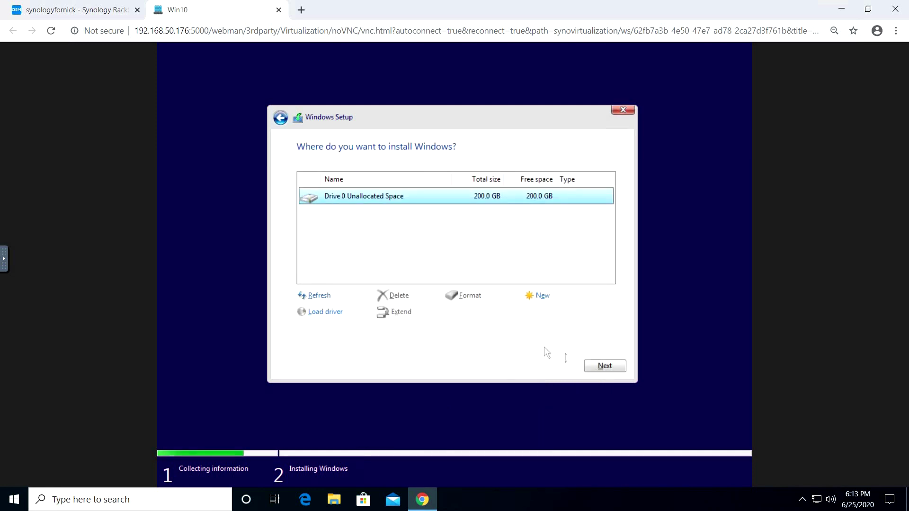
left_click(605, 366)
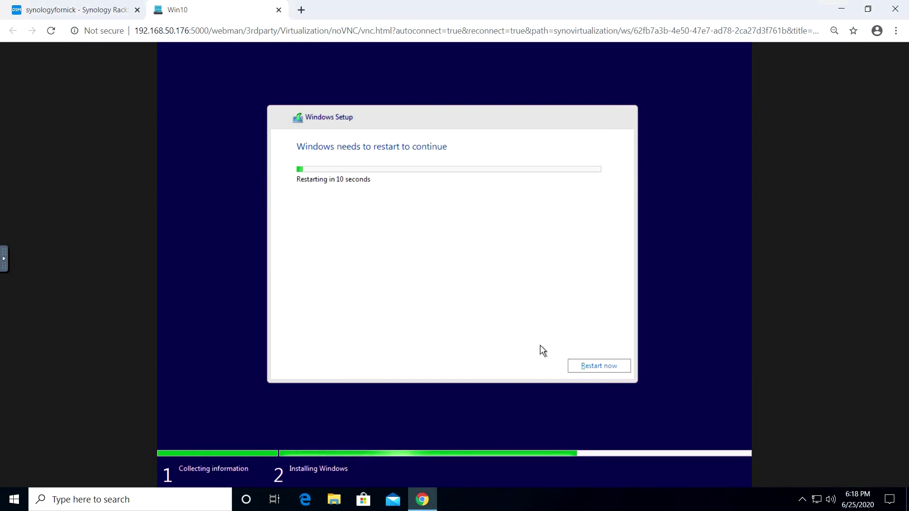
Step: Enter the local user account name and set its password
type("Nick")
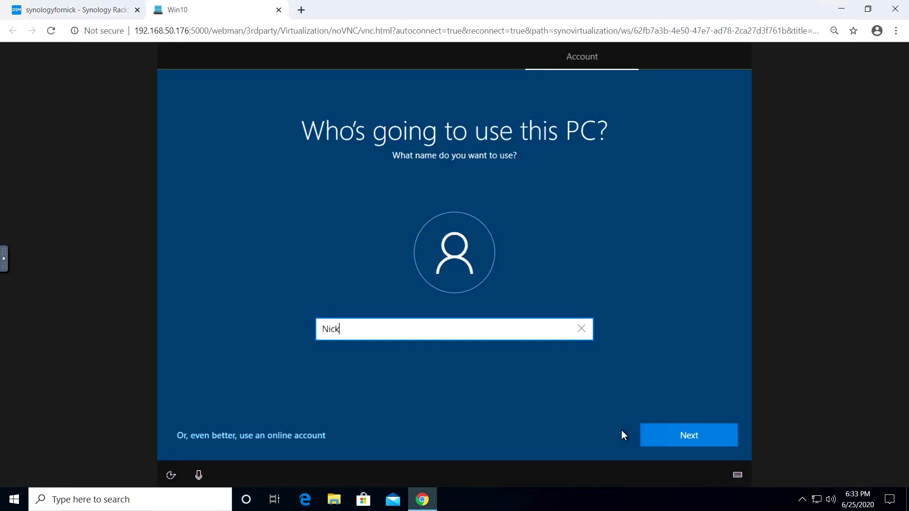
left_click(652, 432)
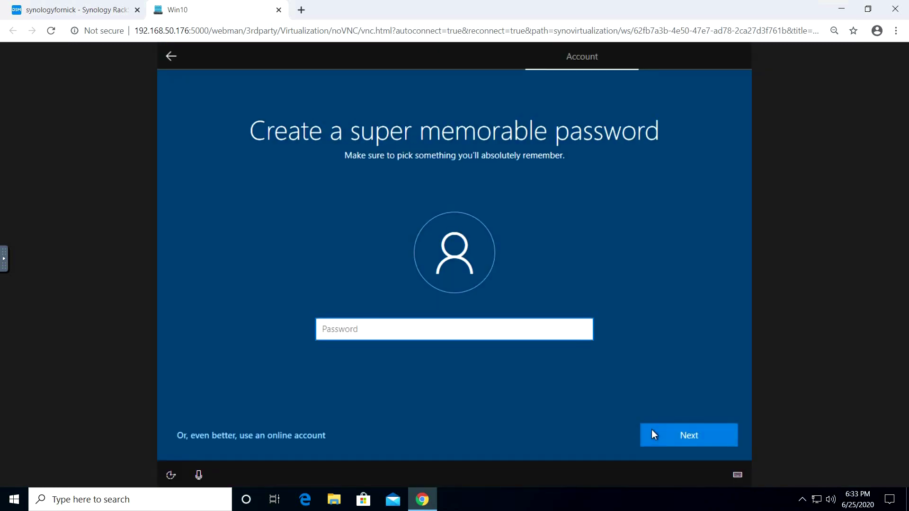
type("•••••••••••")
left_click(691, 438)
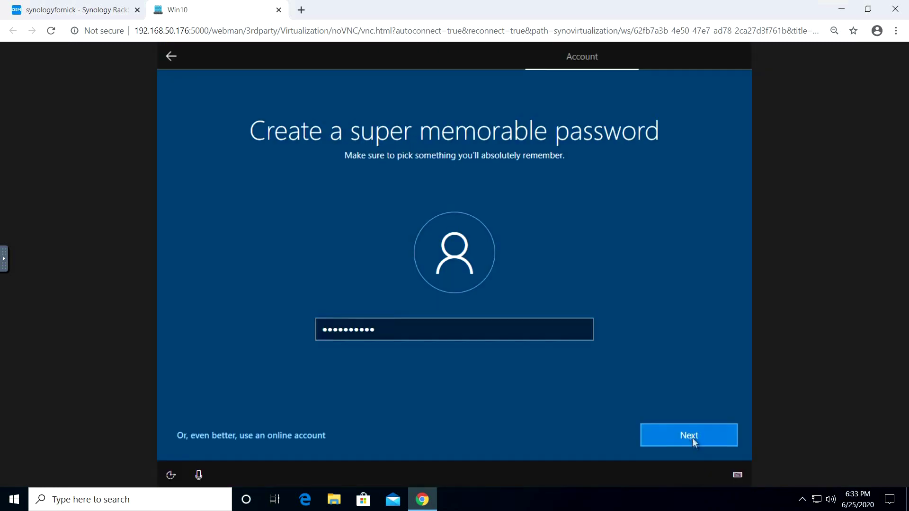
Step: Install the Synology VMM Guest Tool in the default folder and add the VirtIO Serial Driver
type("•••••••••••")
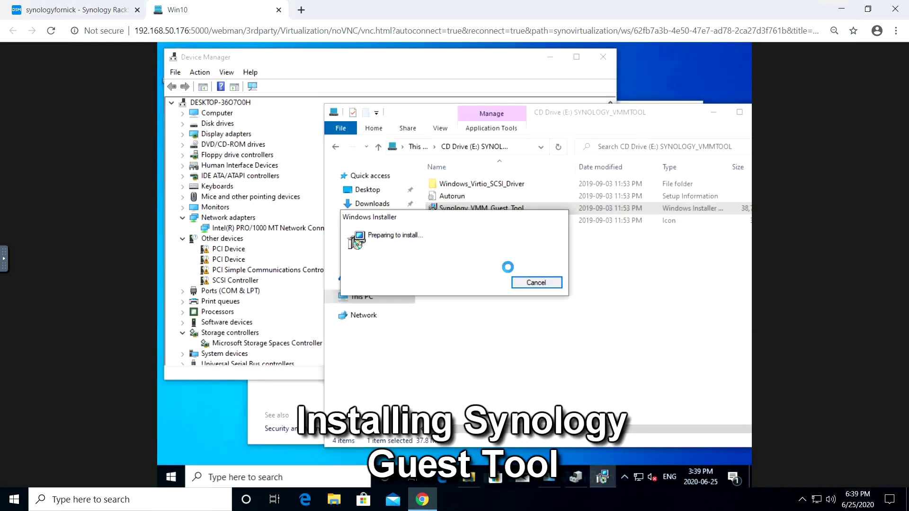
left_click(517, 349)
left_click(418, 323)
left_click(524, 348)
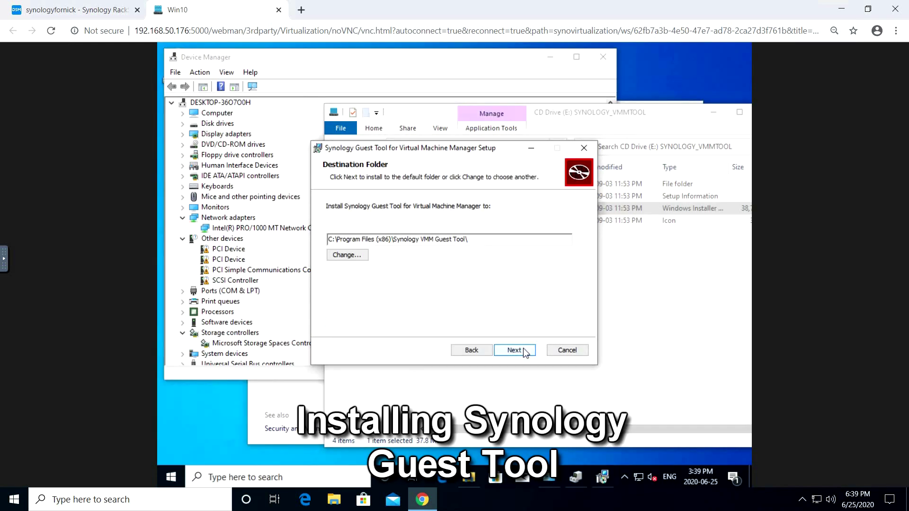
left_click(523, 348)
left_click(524, 348)
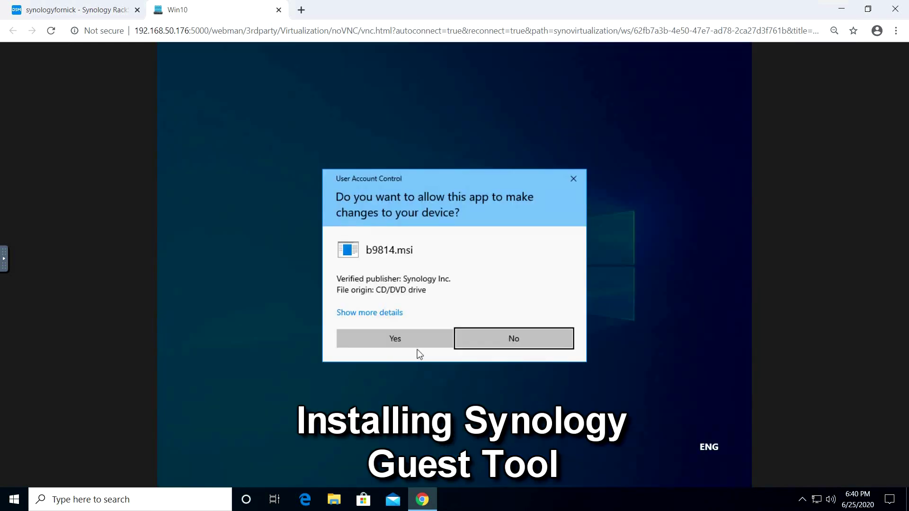
left_click(414, 342)
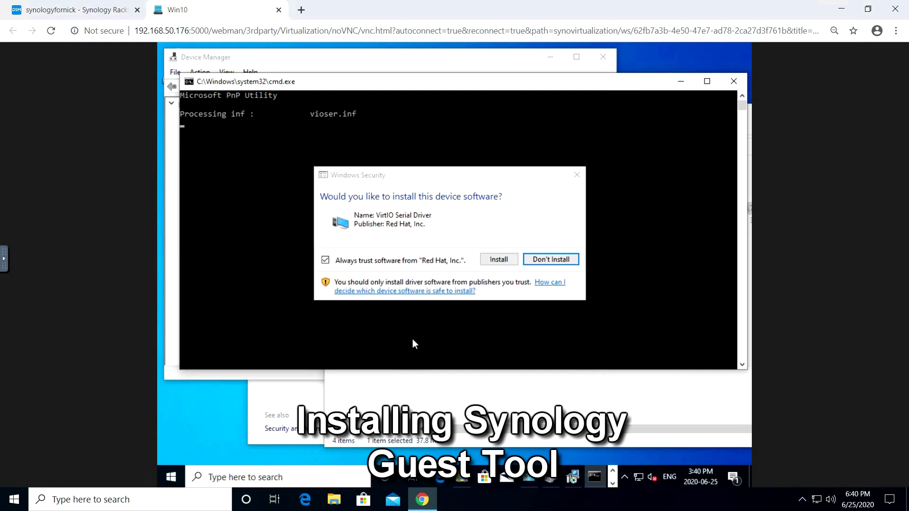
left_click(492, 260)
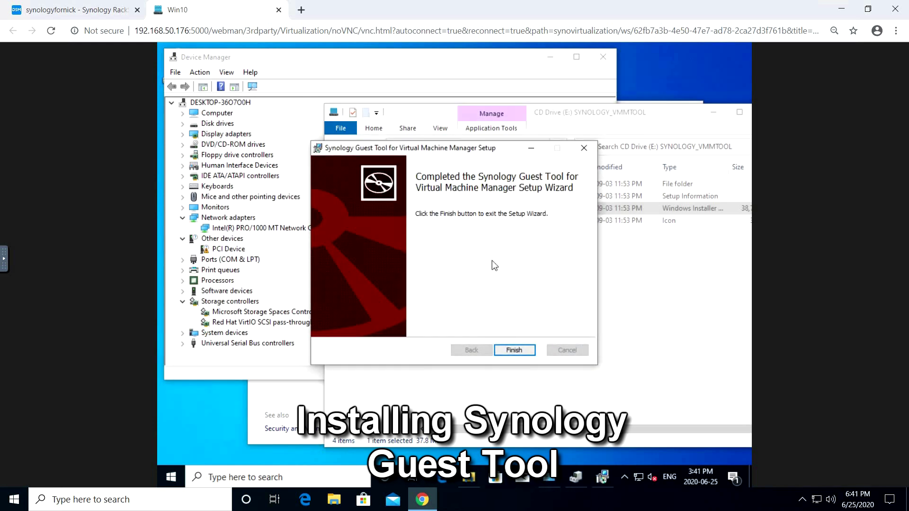
left_click(514, 350)
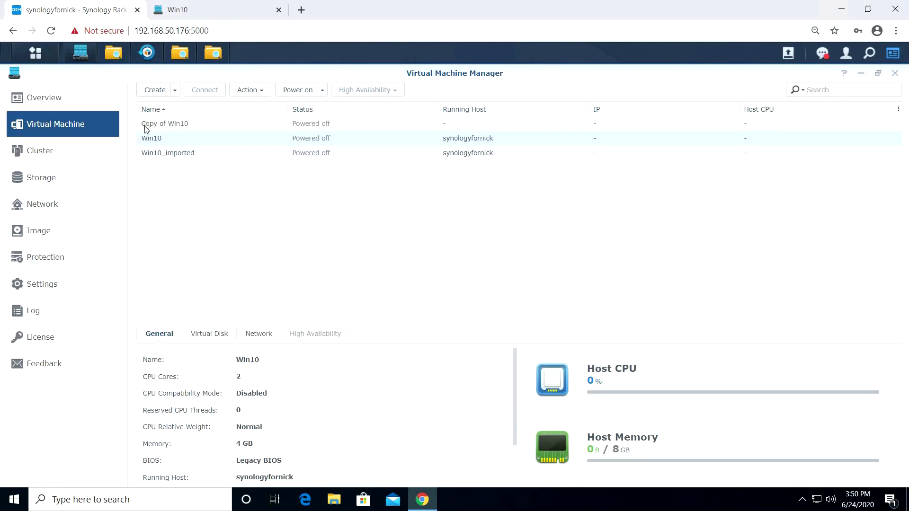
left_click(42, 257)
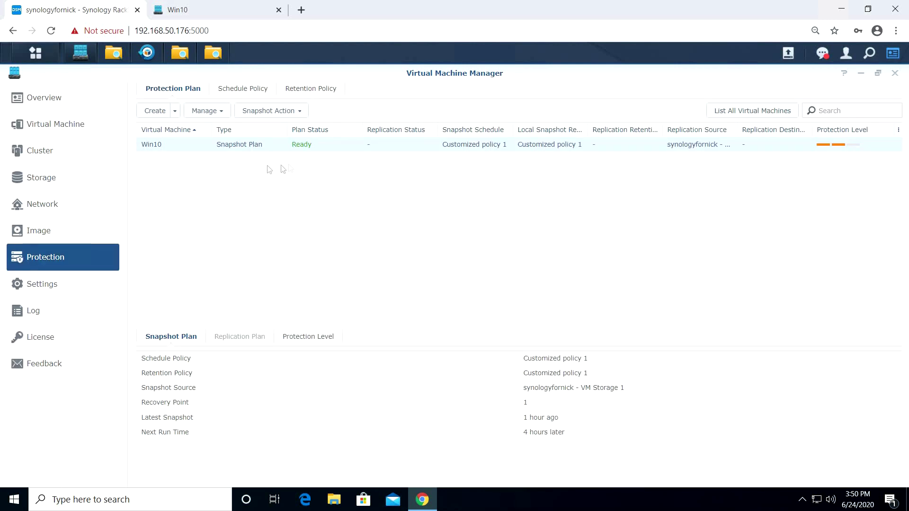
left_click(67, 126)
right_click(199, 141)
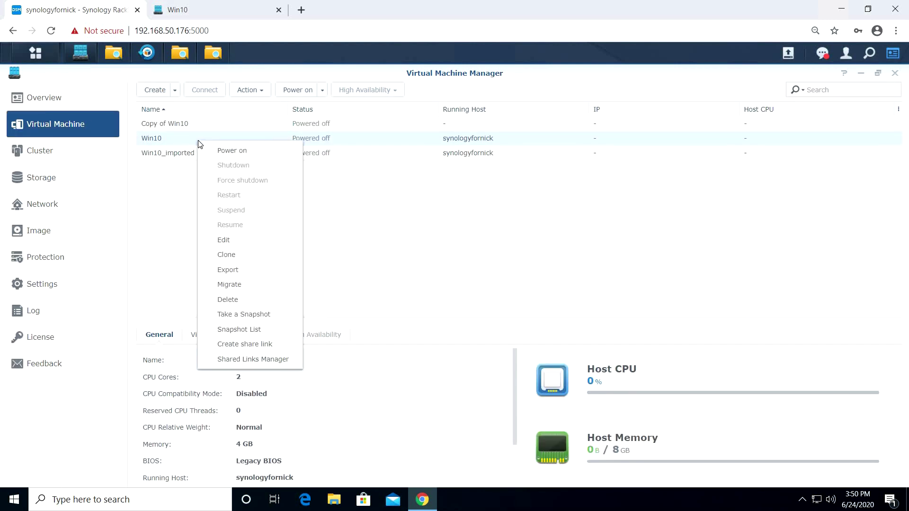
left_click(240, 330)
left_click(292, 184)
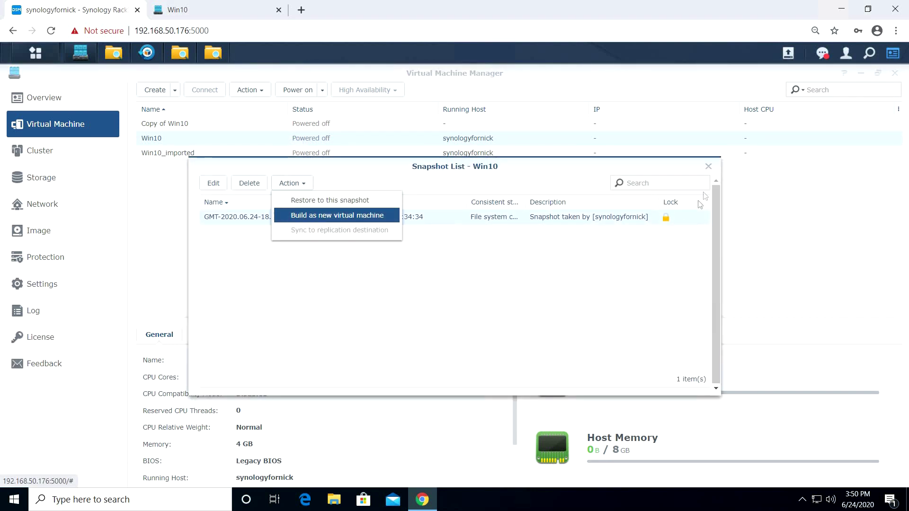
left_click(708, 166)
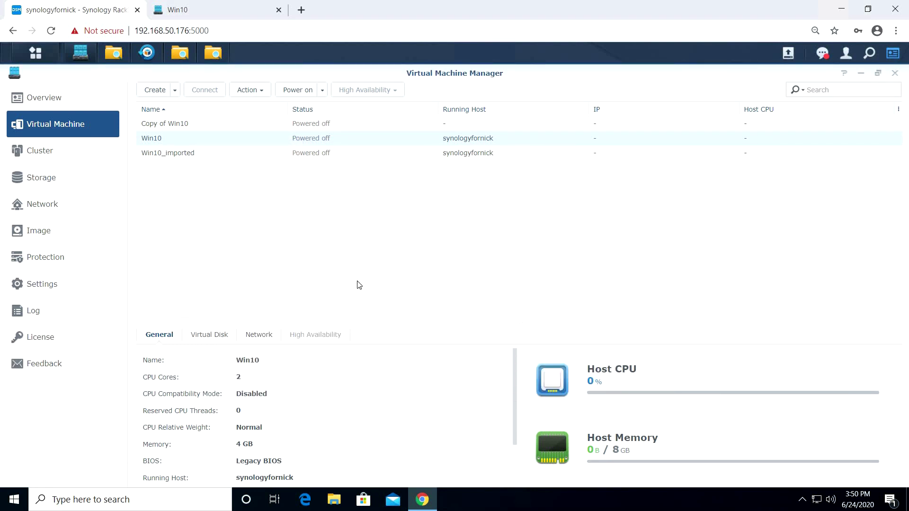
right_click(171, 143)
left_click(220, 265)
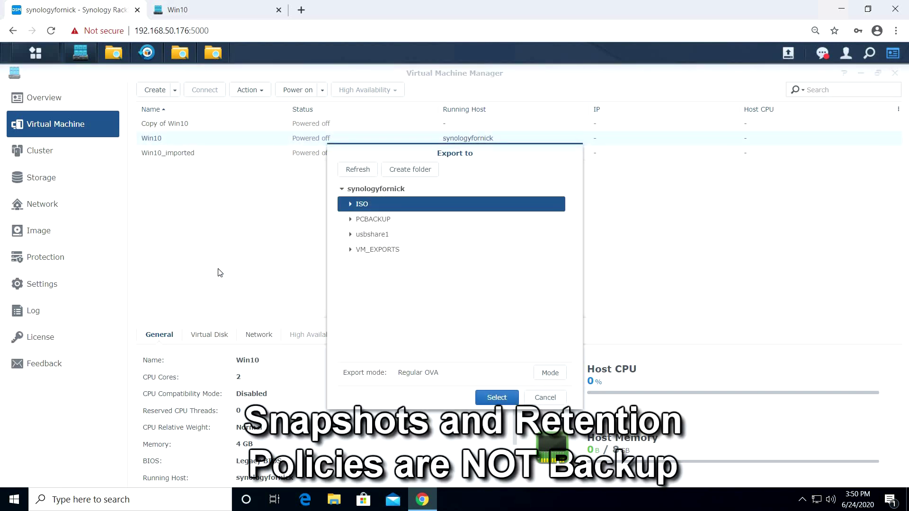
left_click(545, 399)
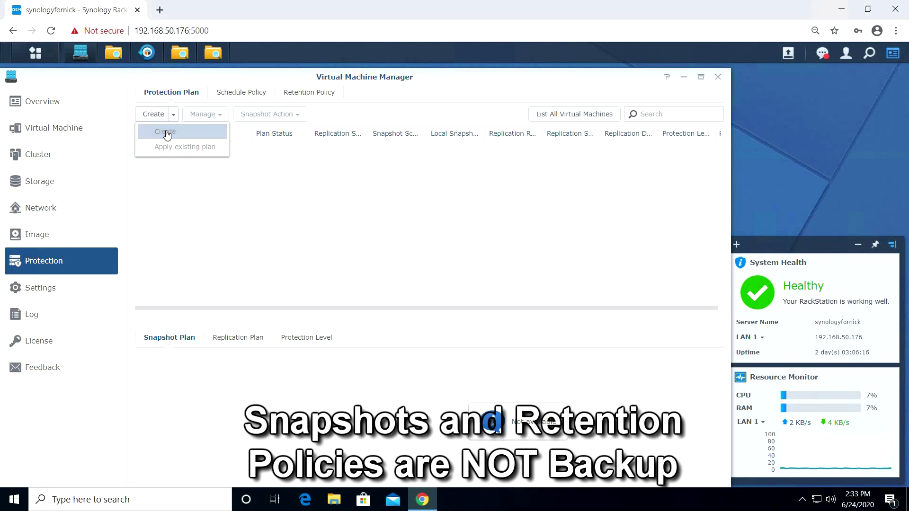
Step: Create a Win10 local snapshot plan with Customized policy 1 for schedule and retention
left_click(167, 135)
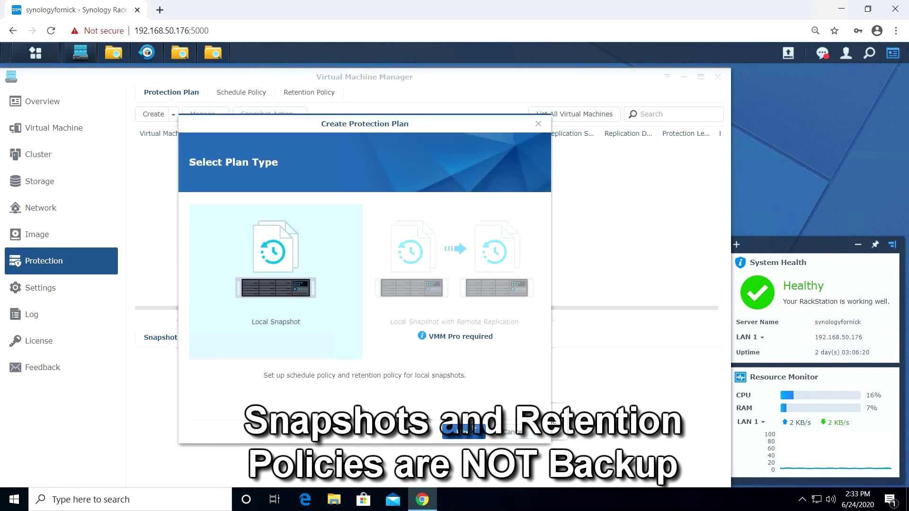
left_click(467, 432)
left_click(466, 432)
left_click(396, 224)
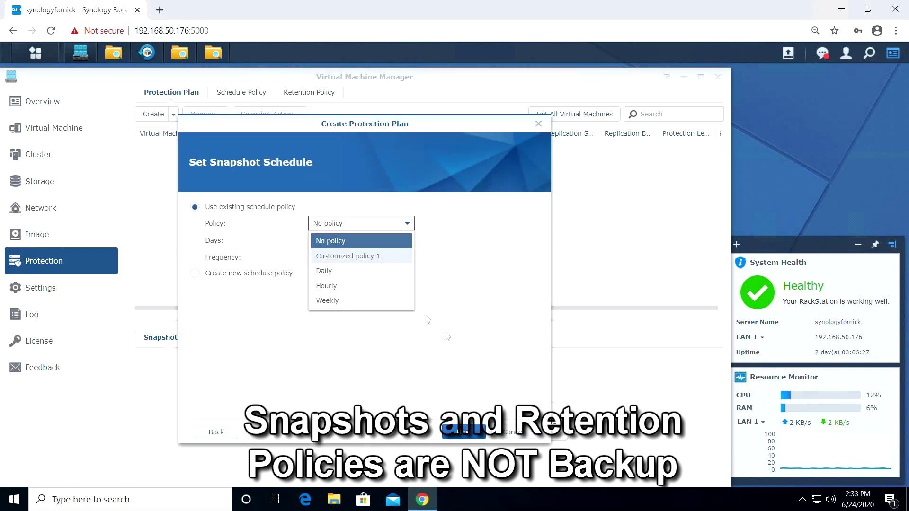
left_click(356, 256)
left_click(465, 433)
left_click(401, 224)
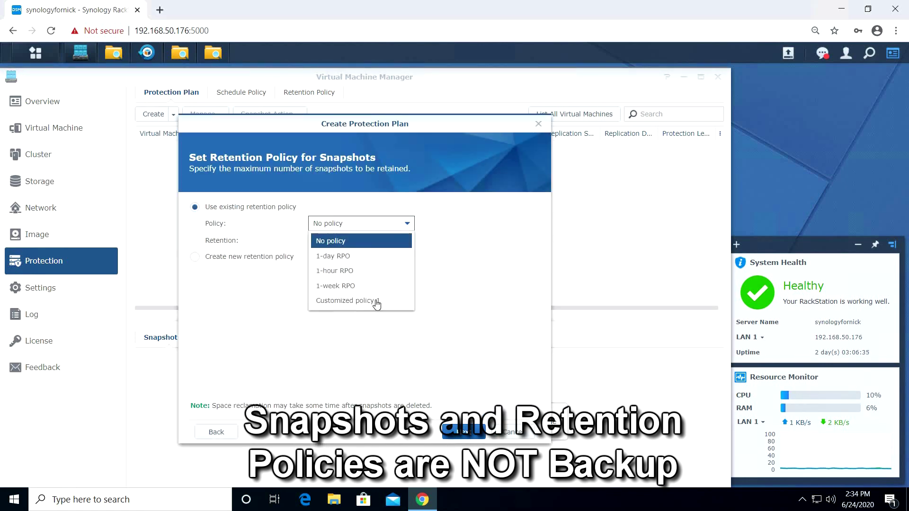
left_click(375, 305)
left_click(464, 433)
left_click(463, 433)
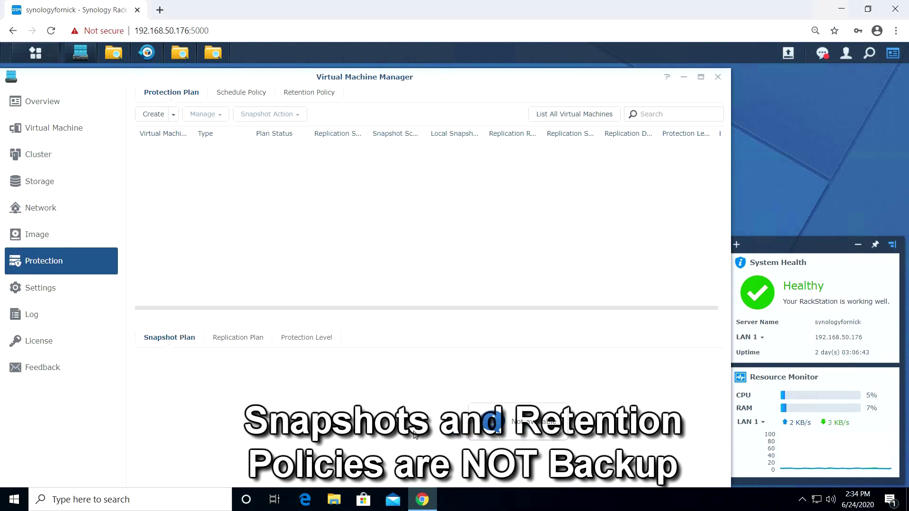
Step: Take a manual snapshot of Win10 and confirm it in the snapshot list
right_click(271, 153)
left_click(273, 155)
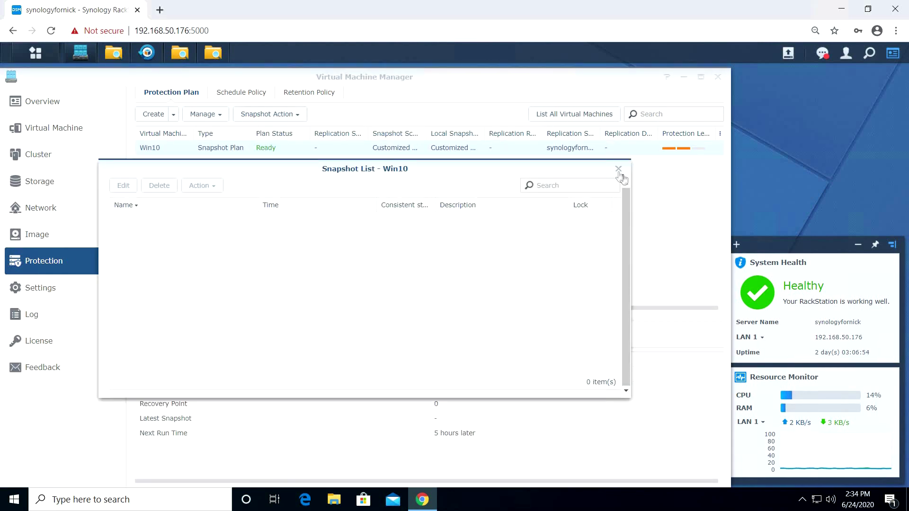
left_click(621, 172)
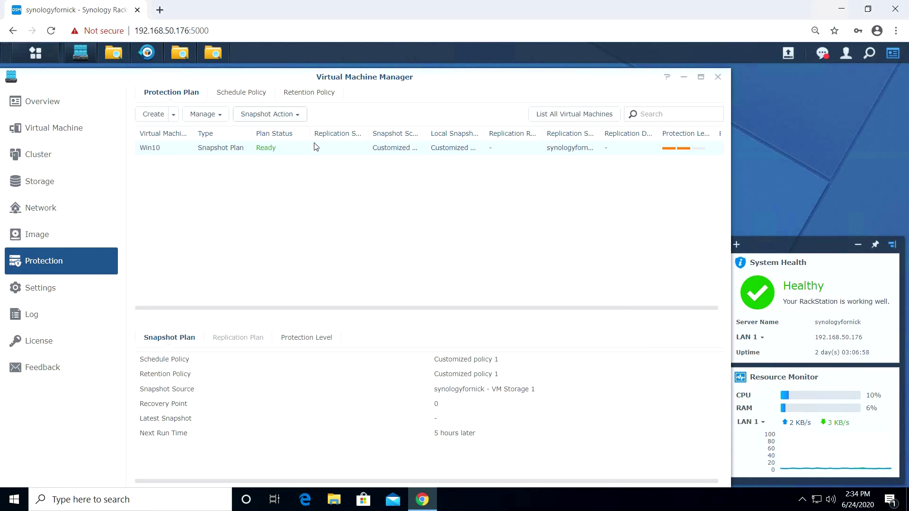
left_click(299, 114)
left_click(294, 133)
left_click(406, 340)
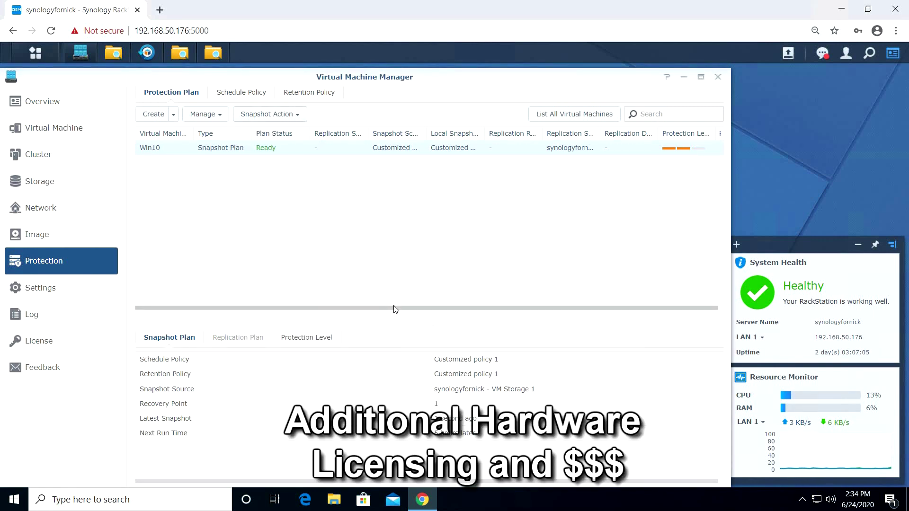
left_click(298, 114)
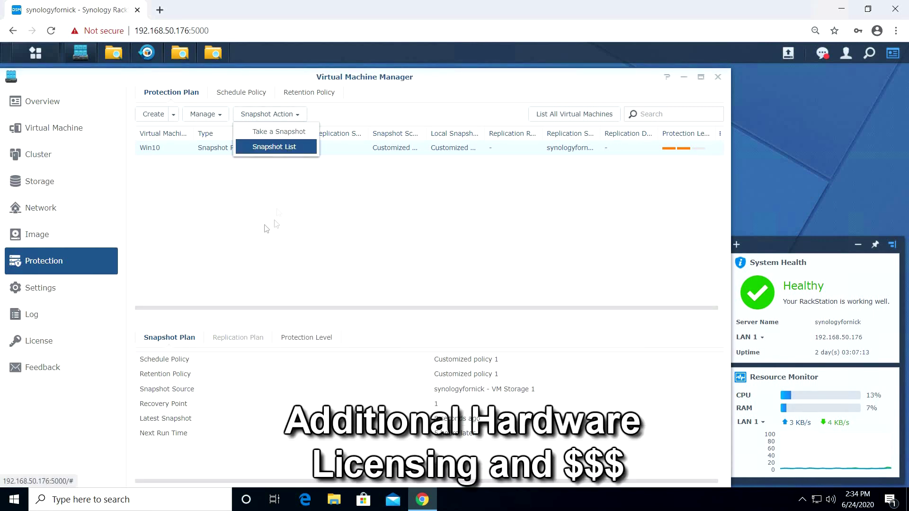
left_click(274, 148)
left_click(618, 169)
left_click(53, 128)
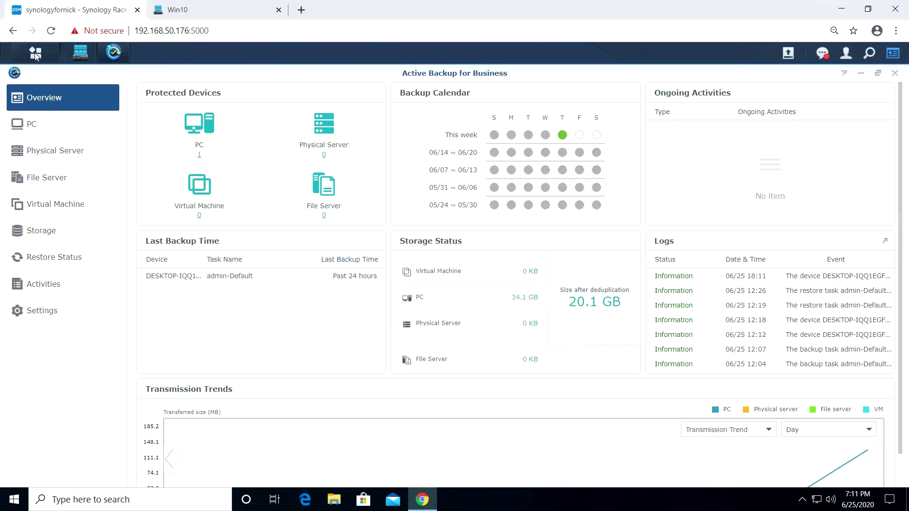
Step: Launch Hyper Backup and review the Local Storage 1 task's Folders and Application tabs
left_click(35, 54)
left_click(124, 331)
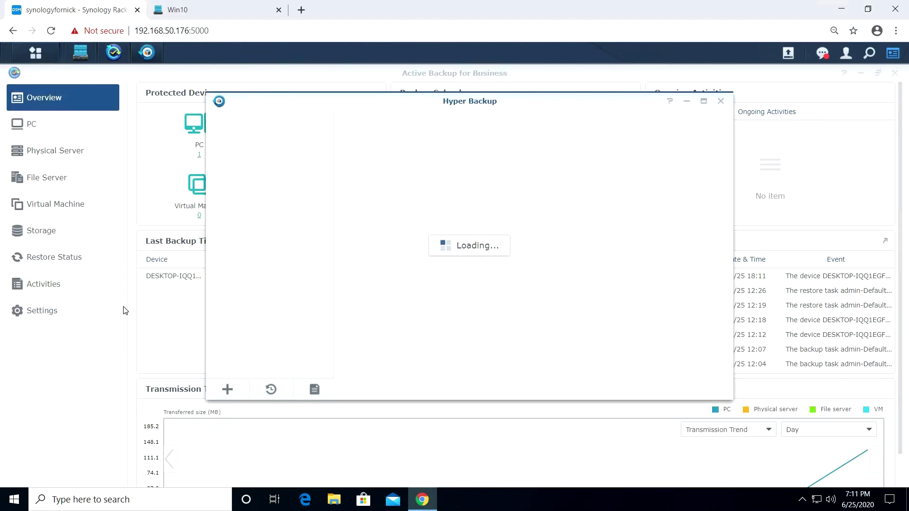
left_click(560, 384)
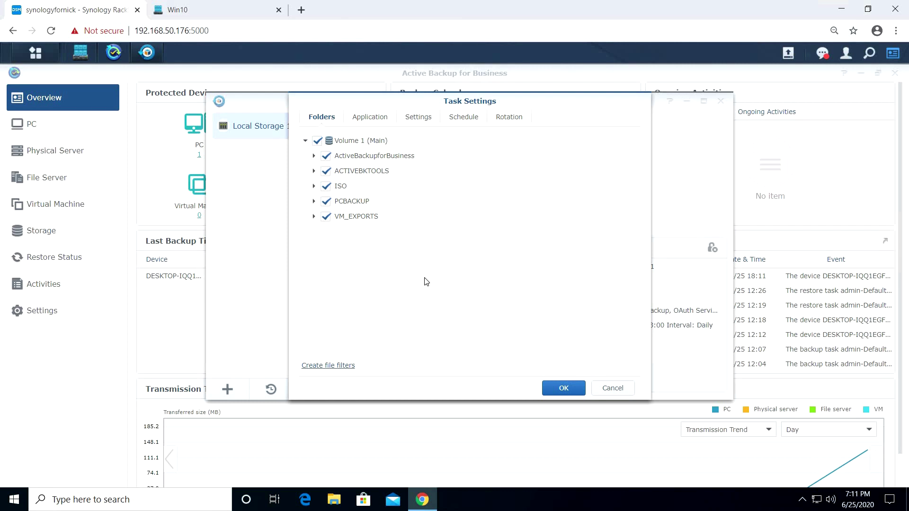
left_click(376, 123)
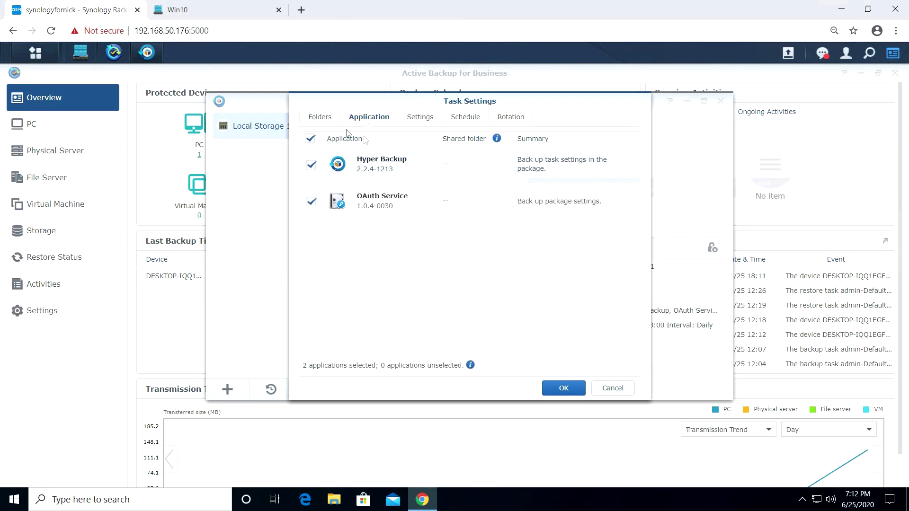
left_click(322, 117)
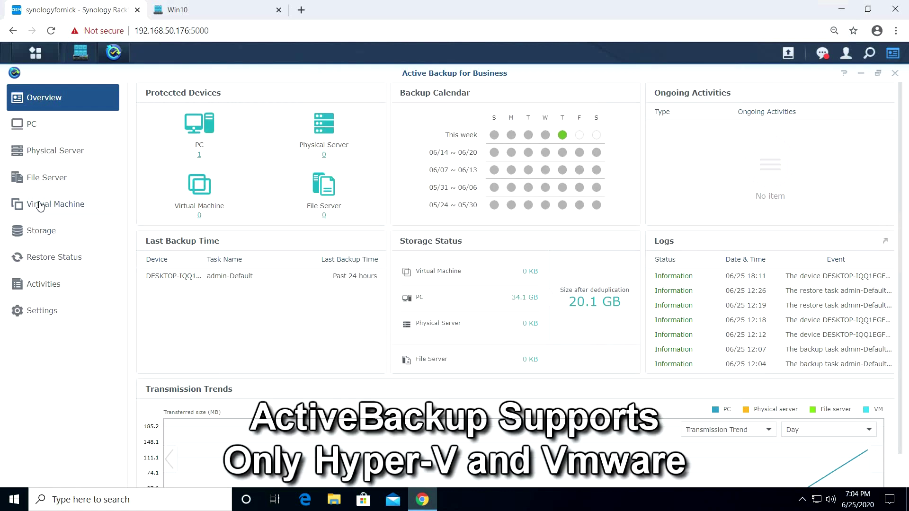
Step: Open the VMware vSphere add-hypervisor form and dismiss it
left_click(51, 204)
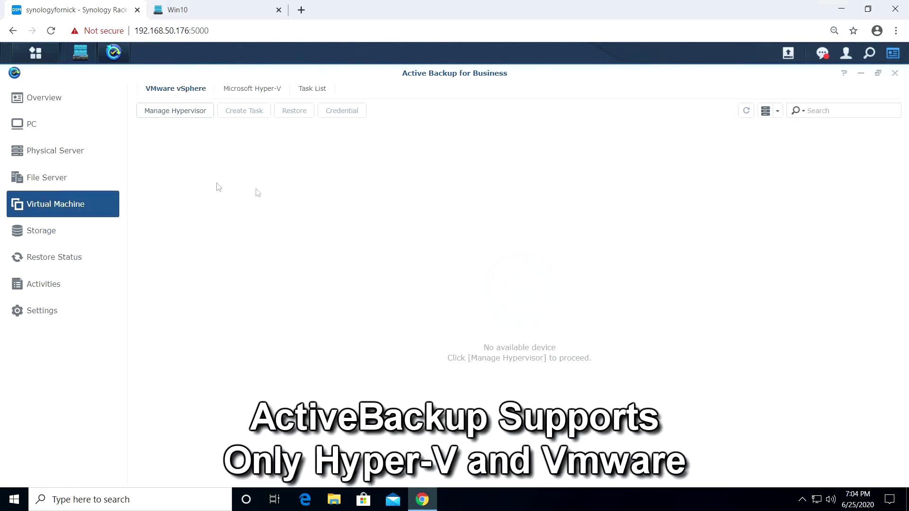
left_click(307, 175)
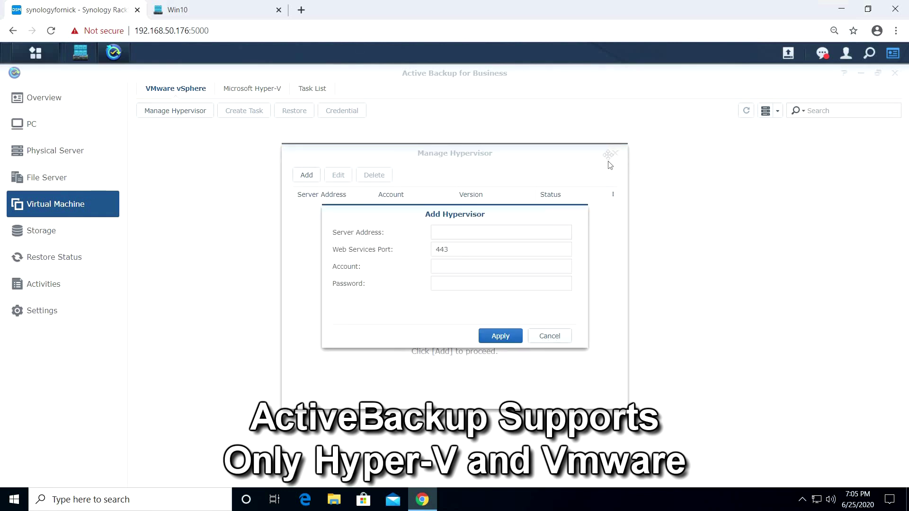
key("Escape")
key("Escape")
Step: View the Microsoft Hyper-V add-hypervisor connection settings, then cancel without adding
left_click(250, 88)
left_click(174, 110)
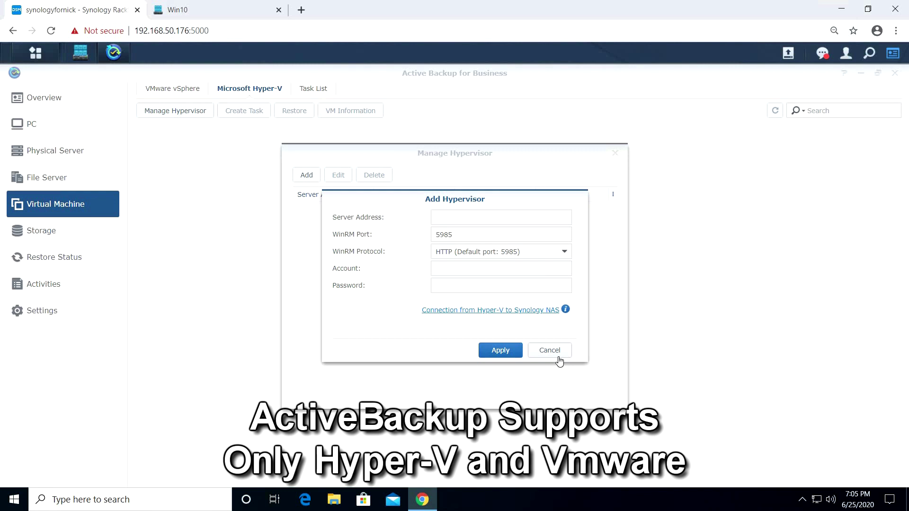
left_click(530, 311)
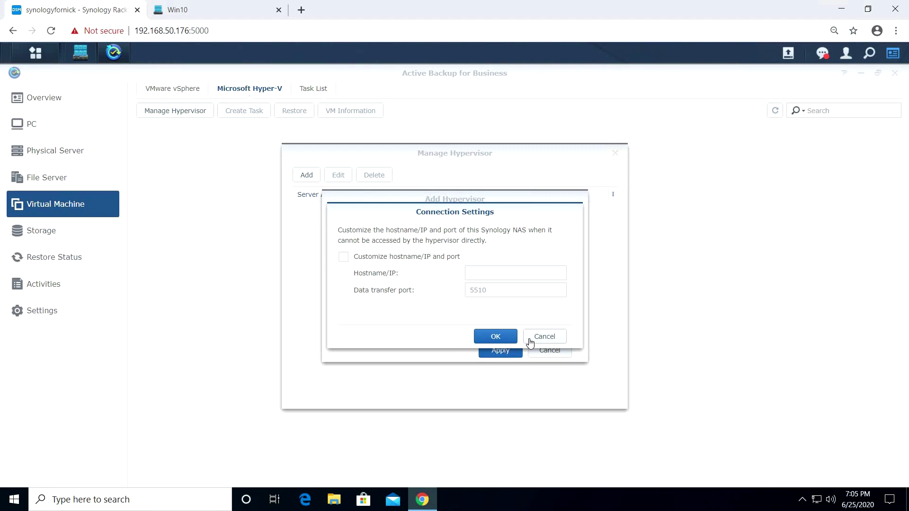
left_click(539, 338)
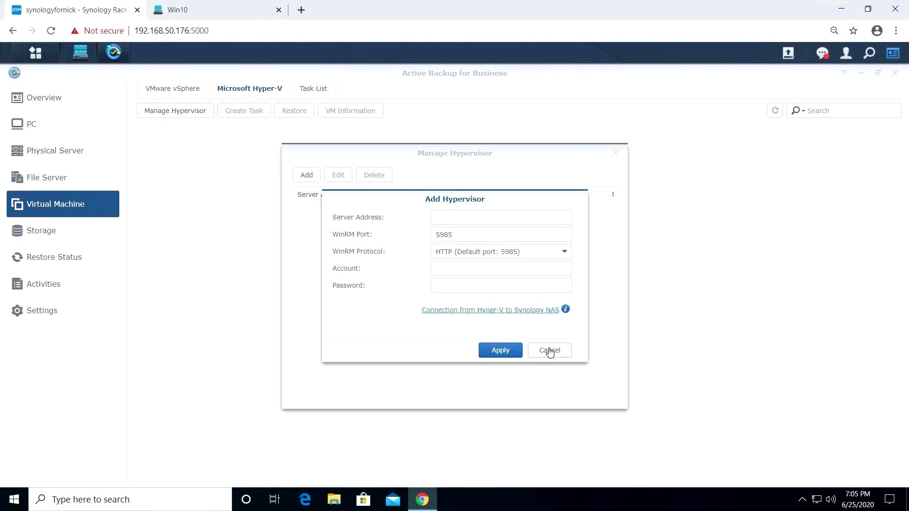
left_click(550, 350)
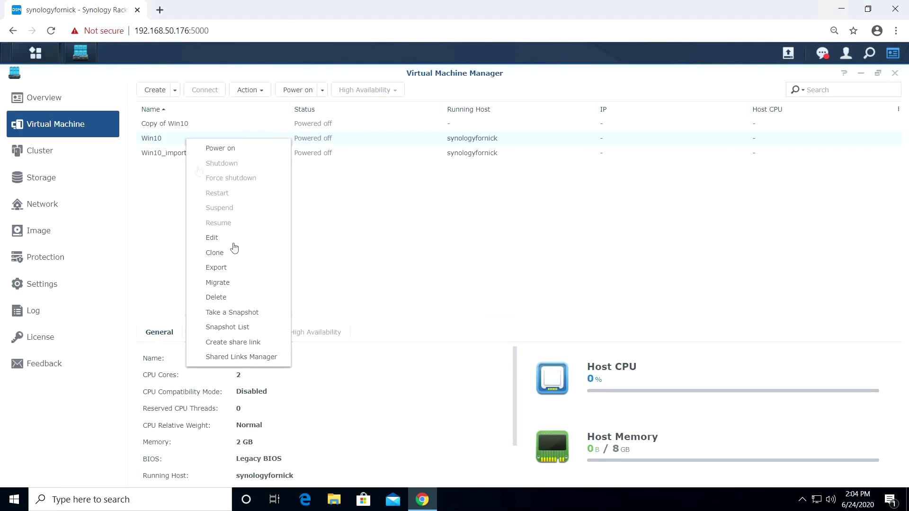
Step: Export Win10 as a Regular OVA into VM_EXPORTS and open File Station to view it
left_click(226, 267)
left_click(374, 251)
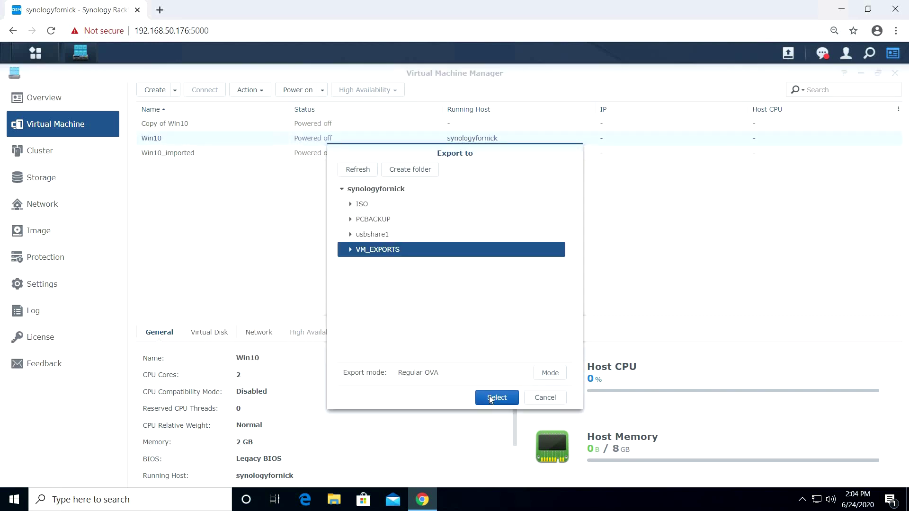
left_click(491, 400)
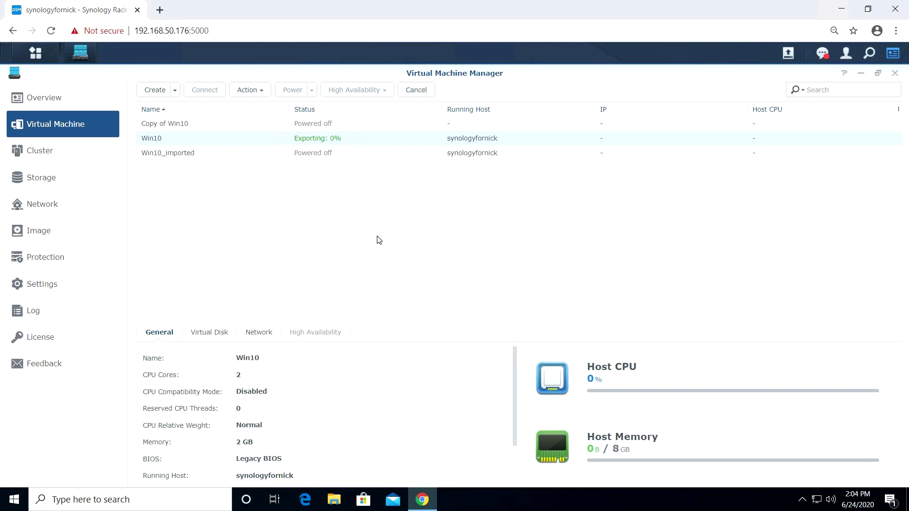
left_click(36, 53)
left_click(120, 262)
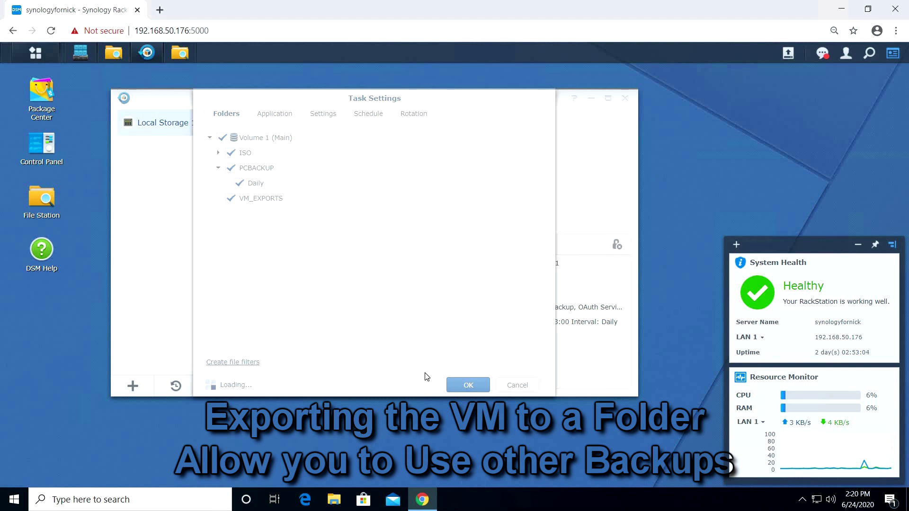
Step: Permanently delete the virtual machine, confirming with the account password
key("Escape")
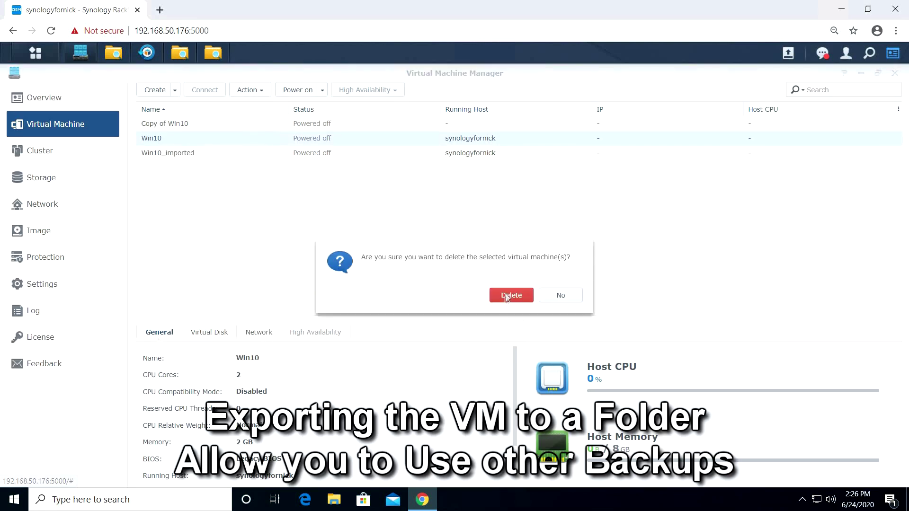
left_click(509, 294)
type("*****")
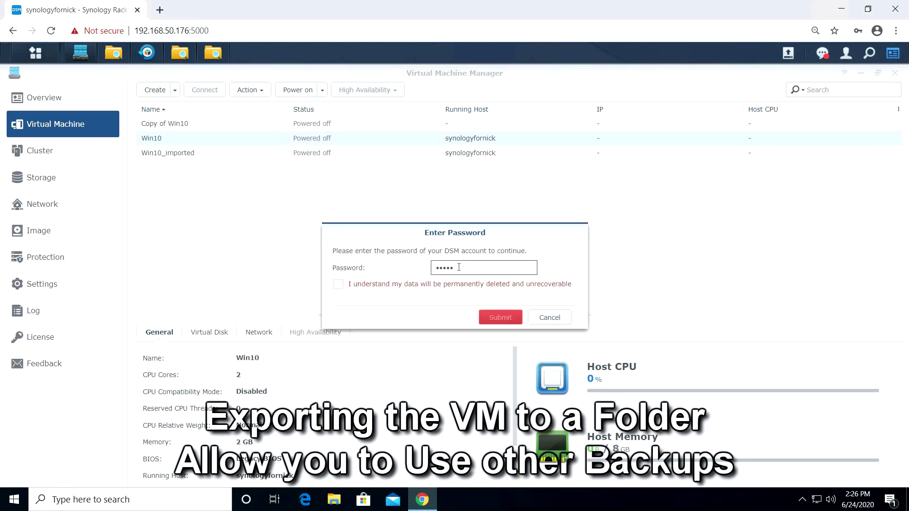
type("*****")
left_click(338, 284)
left_click(495, 318)
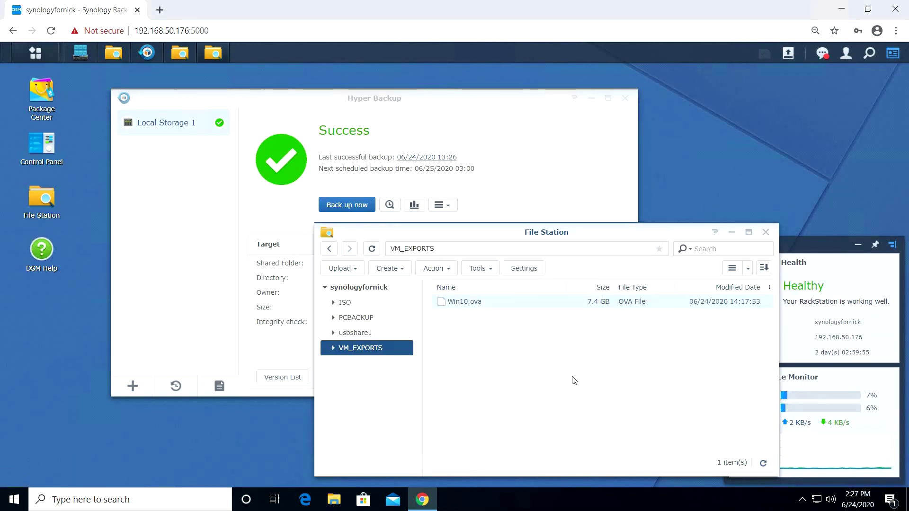
Step: Start a Hyper Backup data restore from the Local Storage 1 backup
left_click(731, 232)
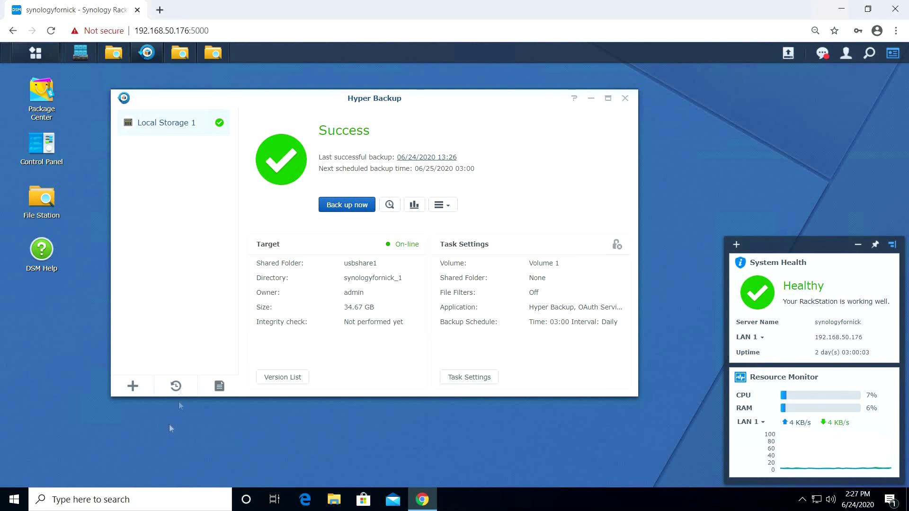
left_click(176, 385)
left_click(177, 351)
Step: Restore the VM_EXPORTS folder from the 06/24/2020 14:20 version, skipping system configuration
left_click(448, 388)
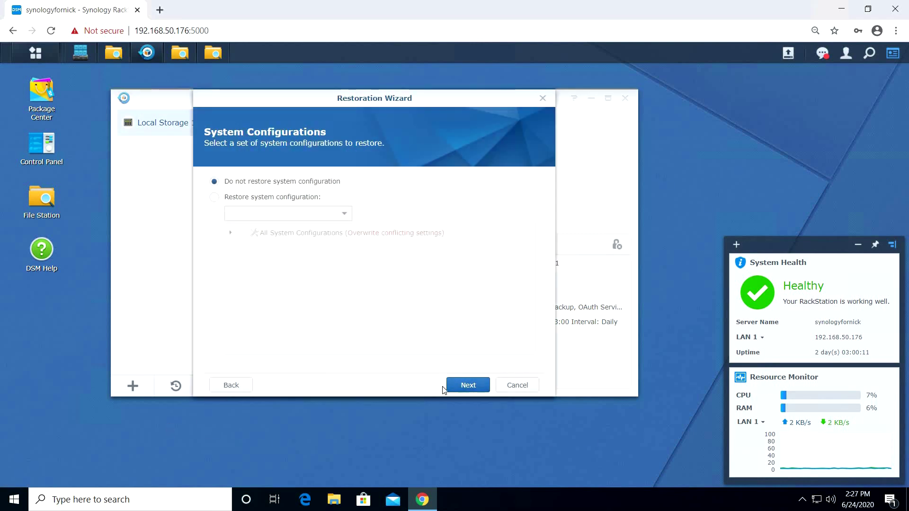
left_click(465, 387)
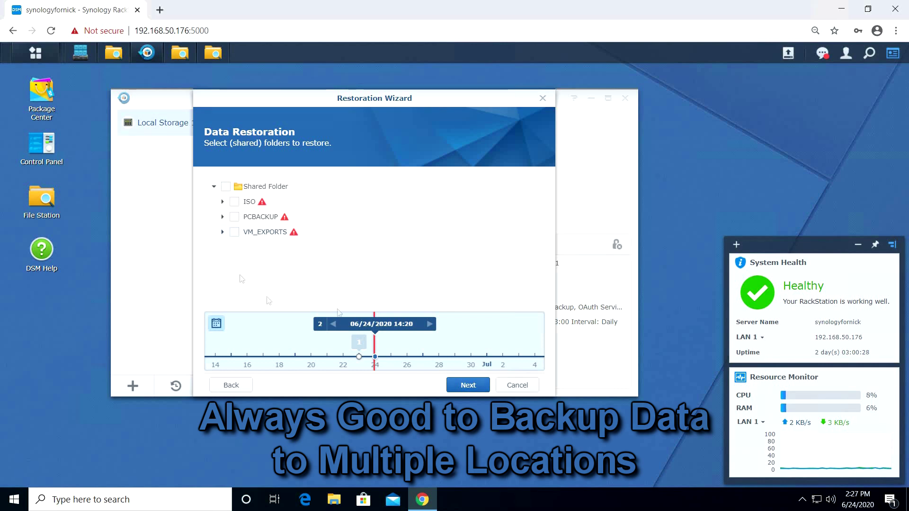
left_click(235, 232)
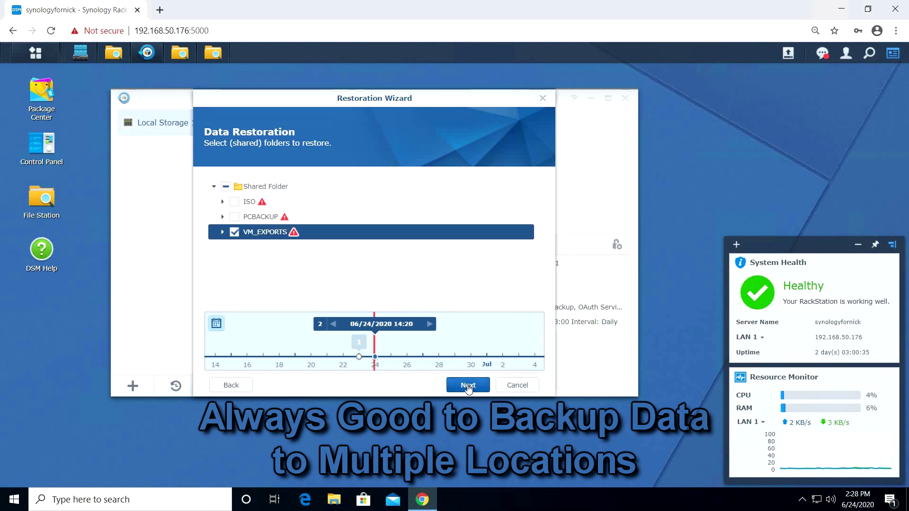
left_click(469, 386)
left_click(469, 386)
left_click(469, 386)
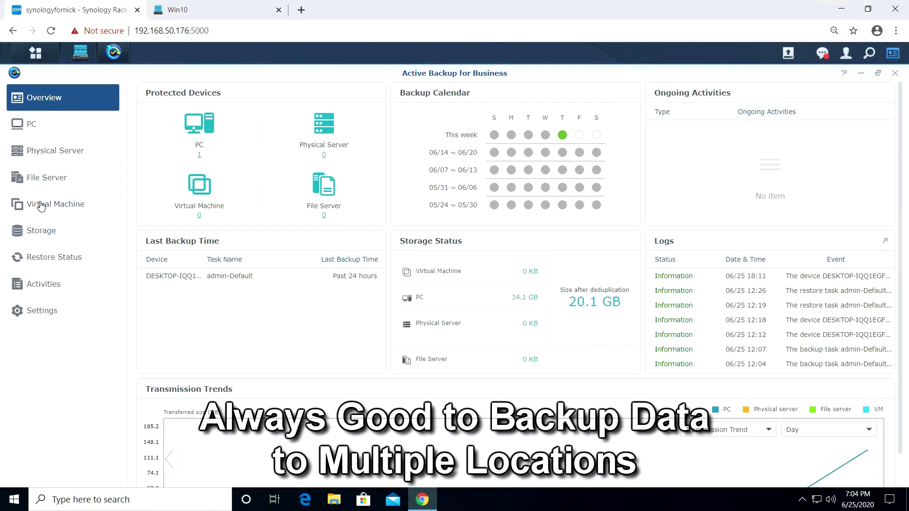
left_click(40, 207)
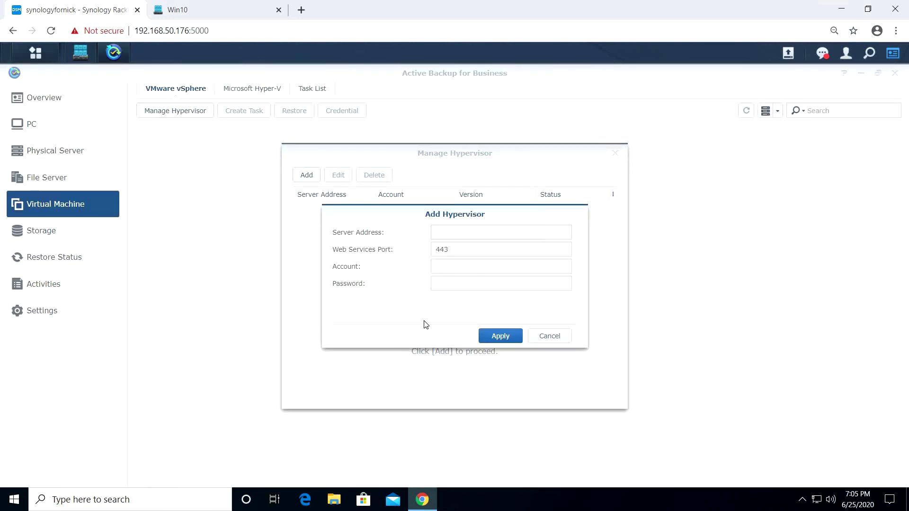
Step: Cancel the vSphere hypervisor setup and read the Microsoft Hyper-V connection settings
left_click(532, 339)
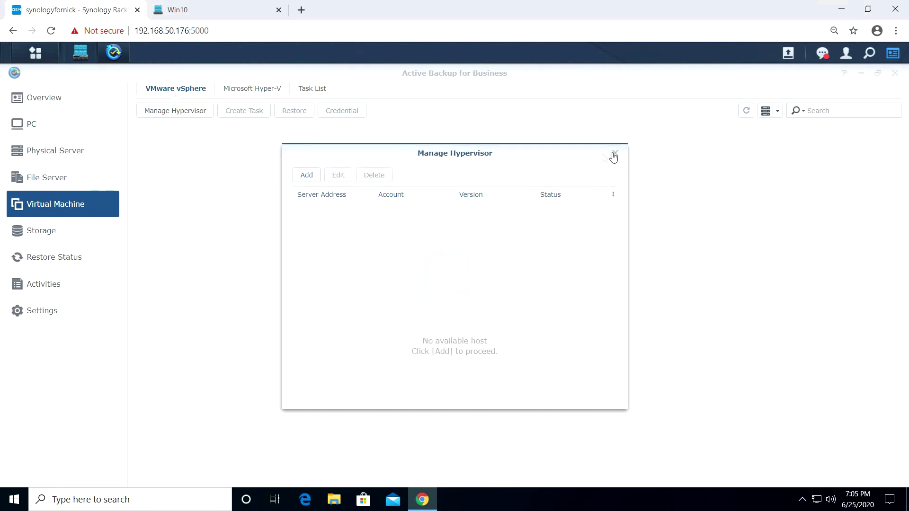
left_click(615, 153)
left_click(244, 89)
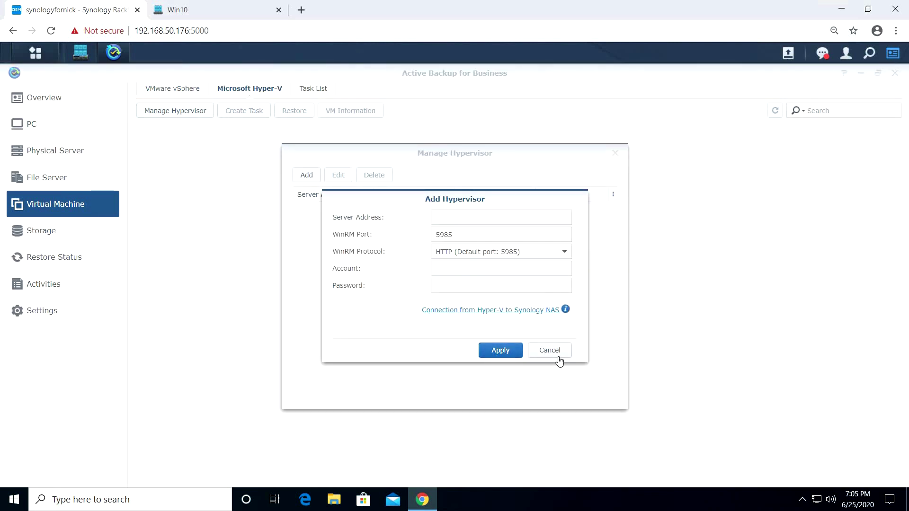
left_click(529, 311)
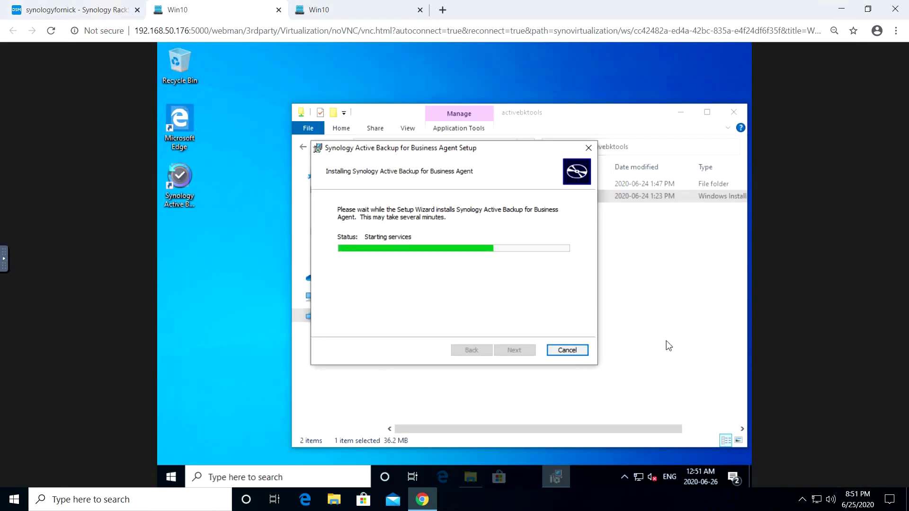
Step: Finish the Active Backup agent install, then open the agent's overview and ActiveBackupforBusiness shared folder
left_click(527, 346)
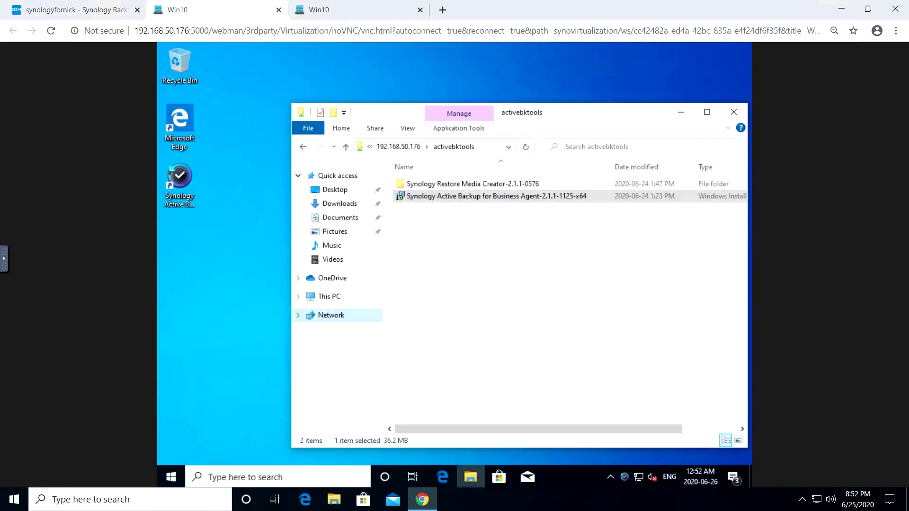
left_click(681, 113)
double_click(179, 185)
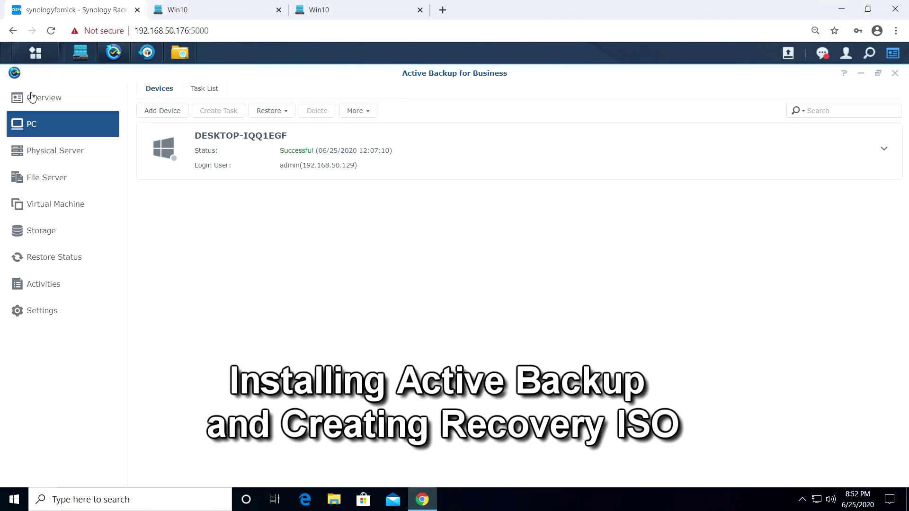
left_click(31, 97)
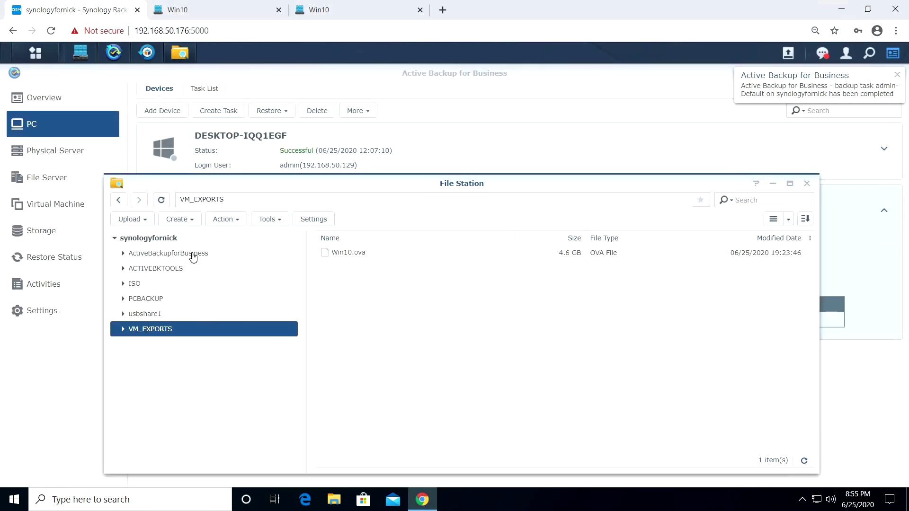
left_click(192, 253)
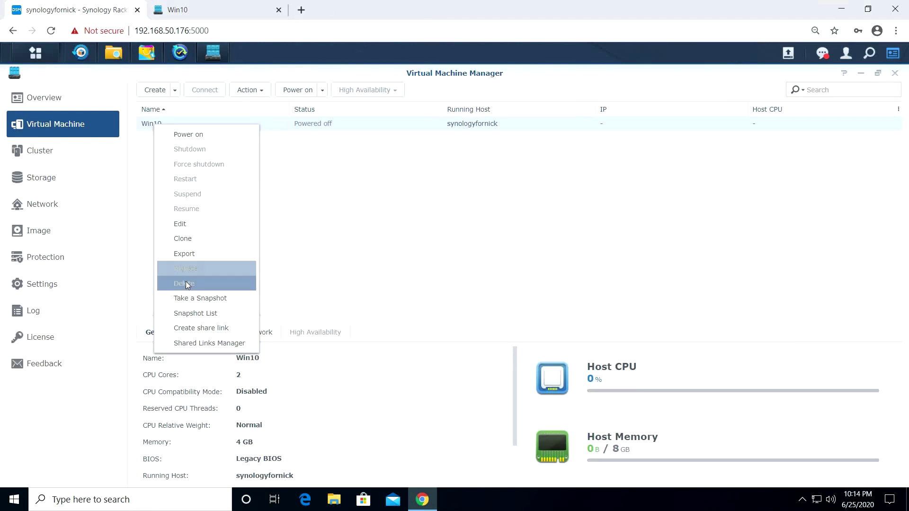
Step: Delete the powered-off Win10 virtual machine, confirming with the DSM account password
left_click(189, 282)
left_click(505, 296)
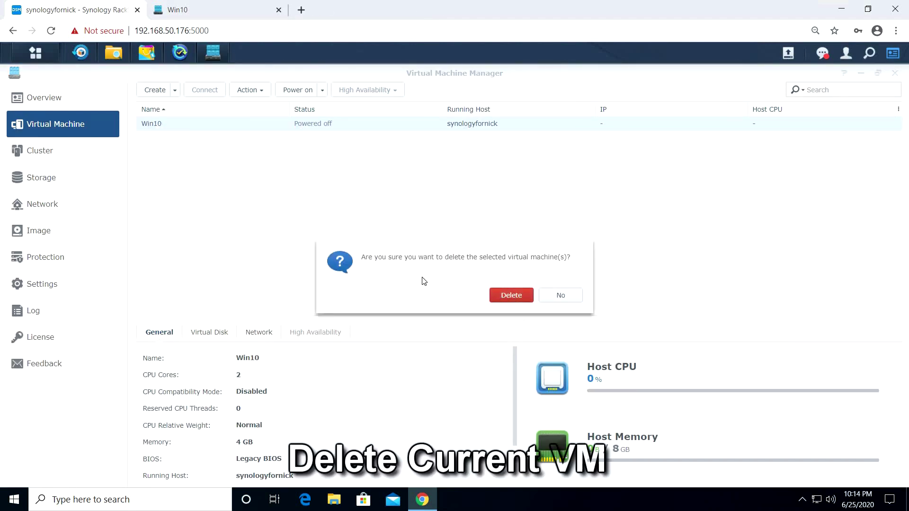
left_click(434, 274)
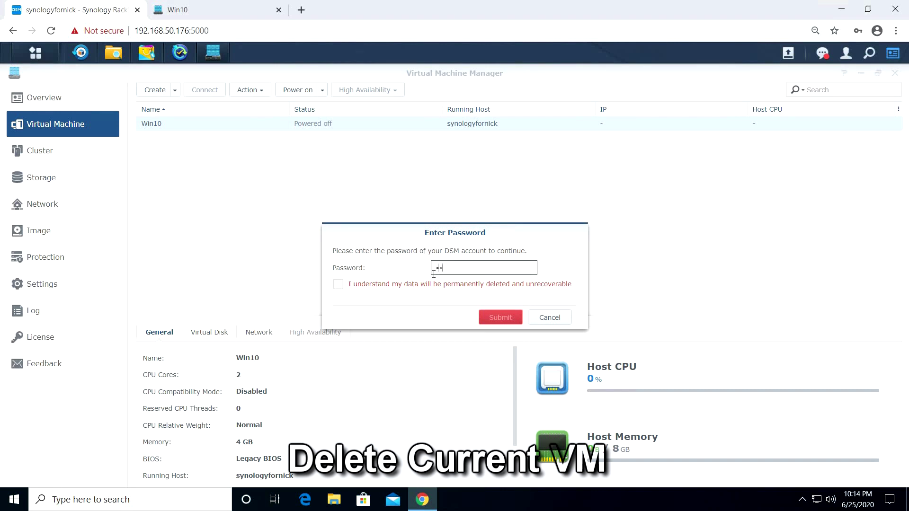
type("•••••")
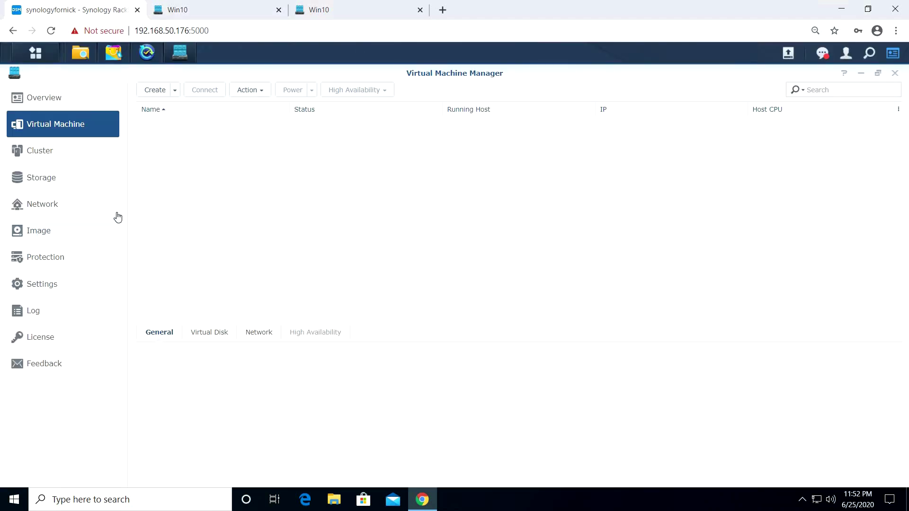
Step: Add 0.img from the NAS's ActiveBackupData folder as a new disk image
left_click(116, 221)
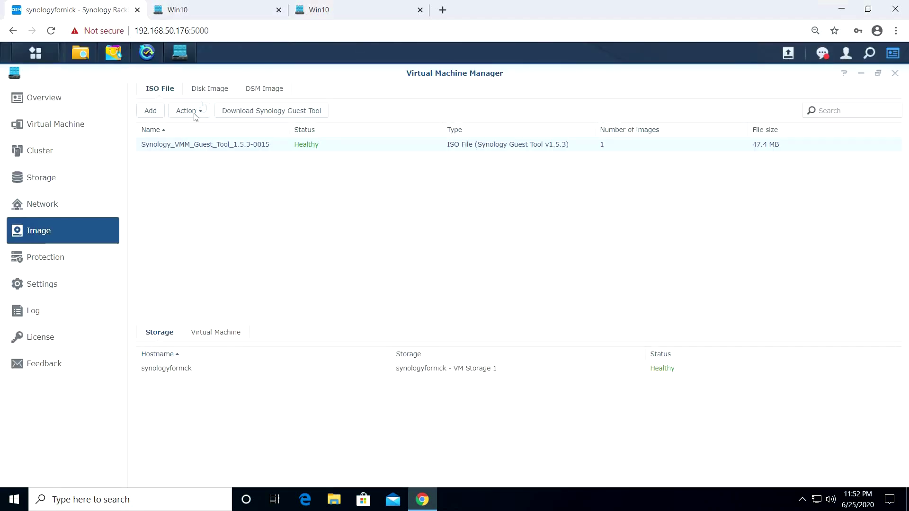
left_click(210, 88)
left_click(150, 111)
left_click(553, 397)
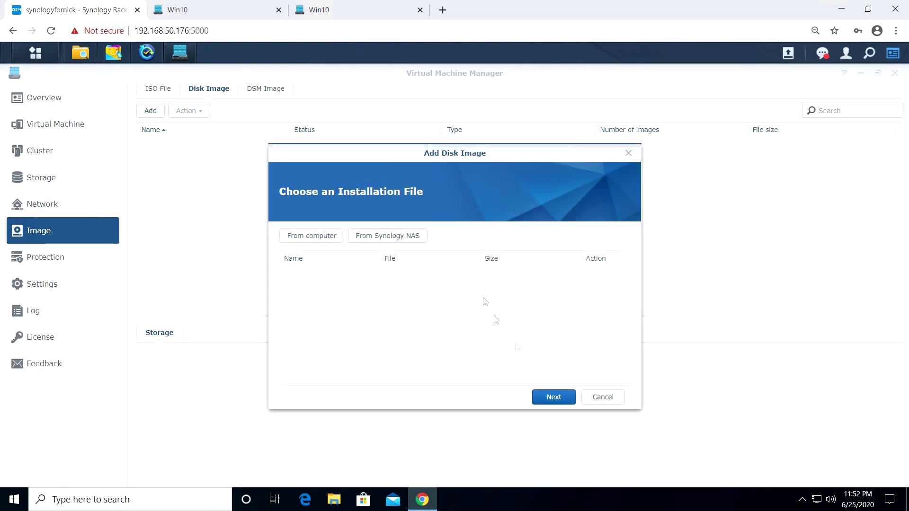
left_click(388, 243)
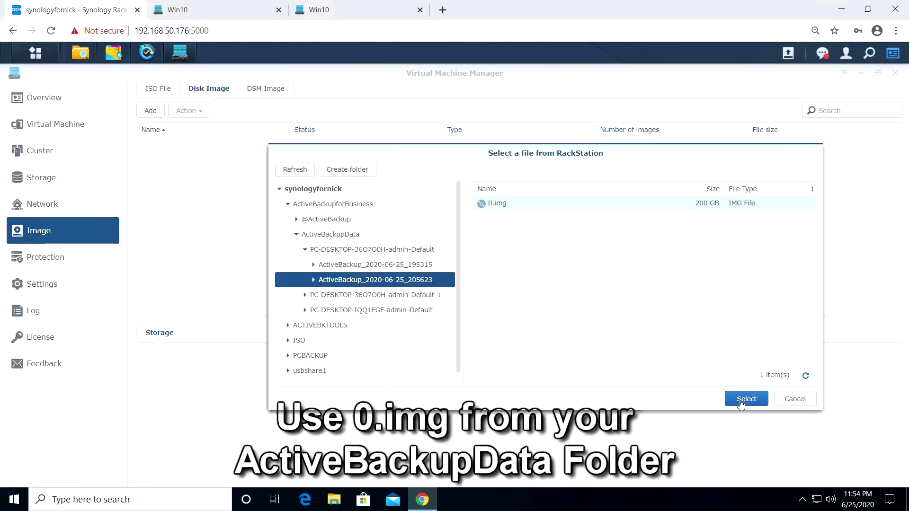
left_click(746, 398)
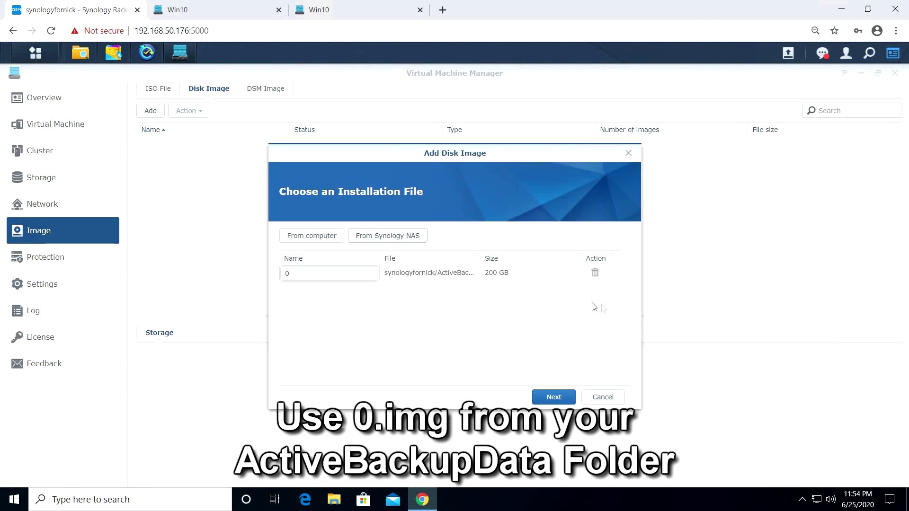
Step: Rename the new disk image to Win10 and begin importing a virtual machine
double_click(300, 273)
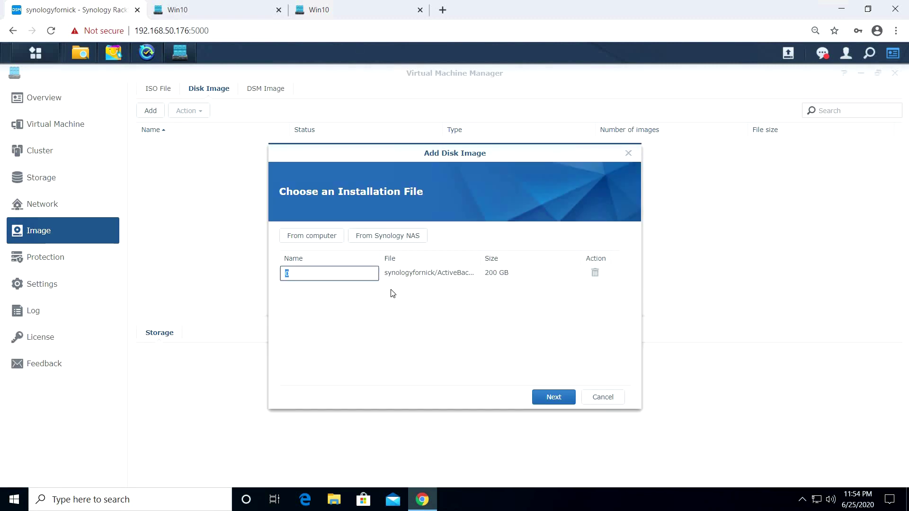
type("Win10")
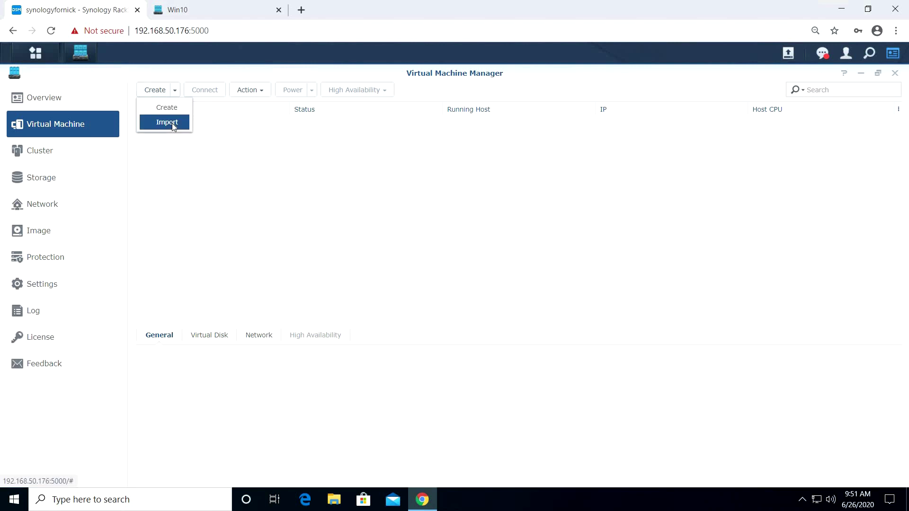
left_click(172, 123)
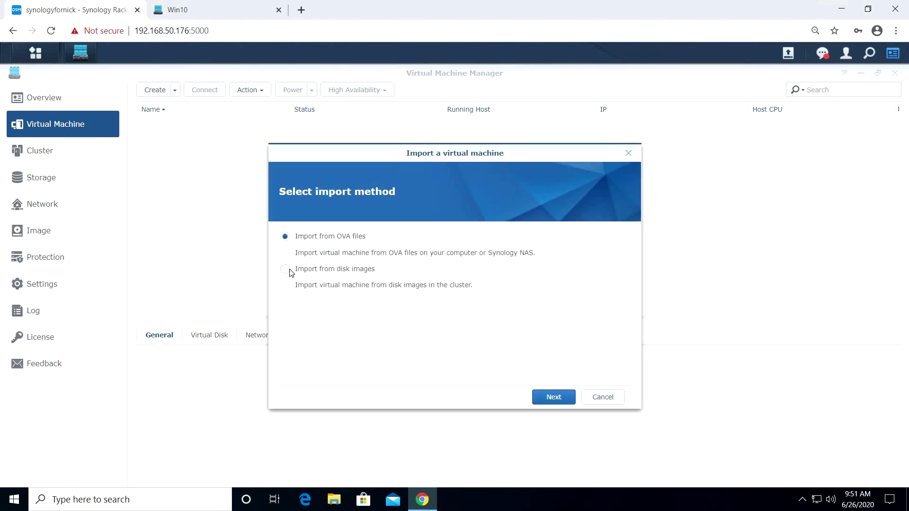
Step: Choose to import the virtual machine from disk images and advance to storage selection
left_click(290, 273)
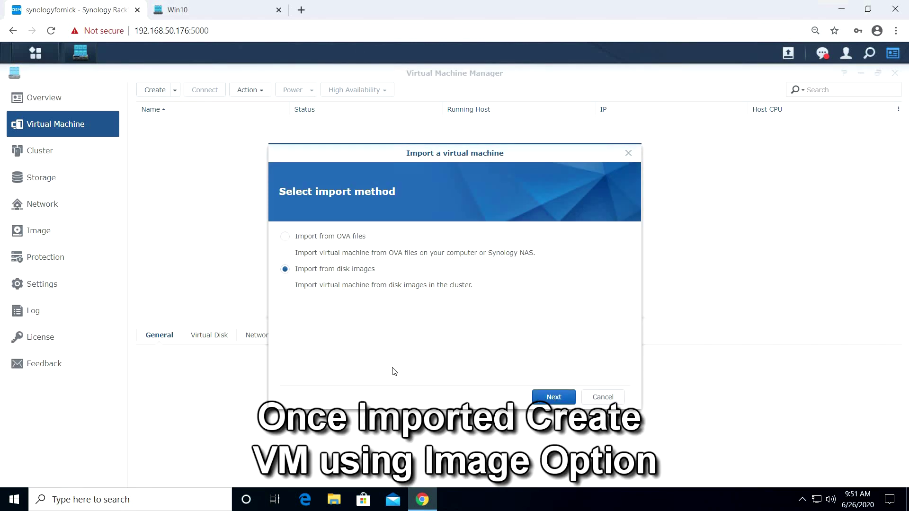
key("Return")
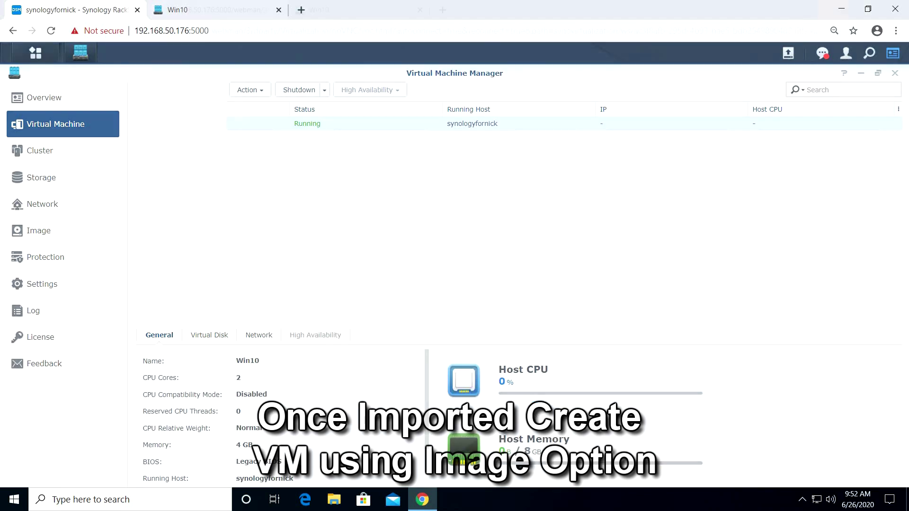